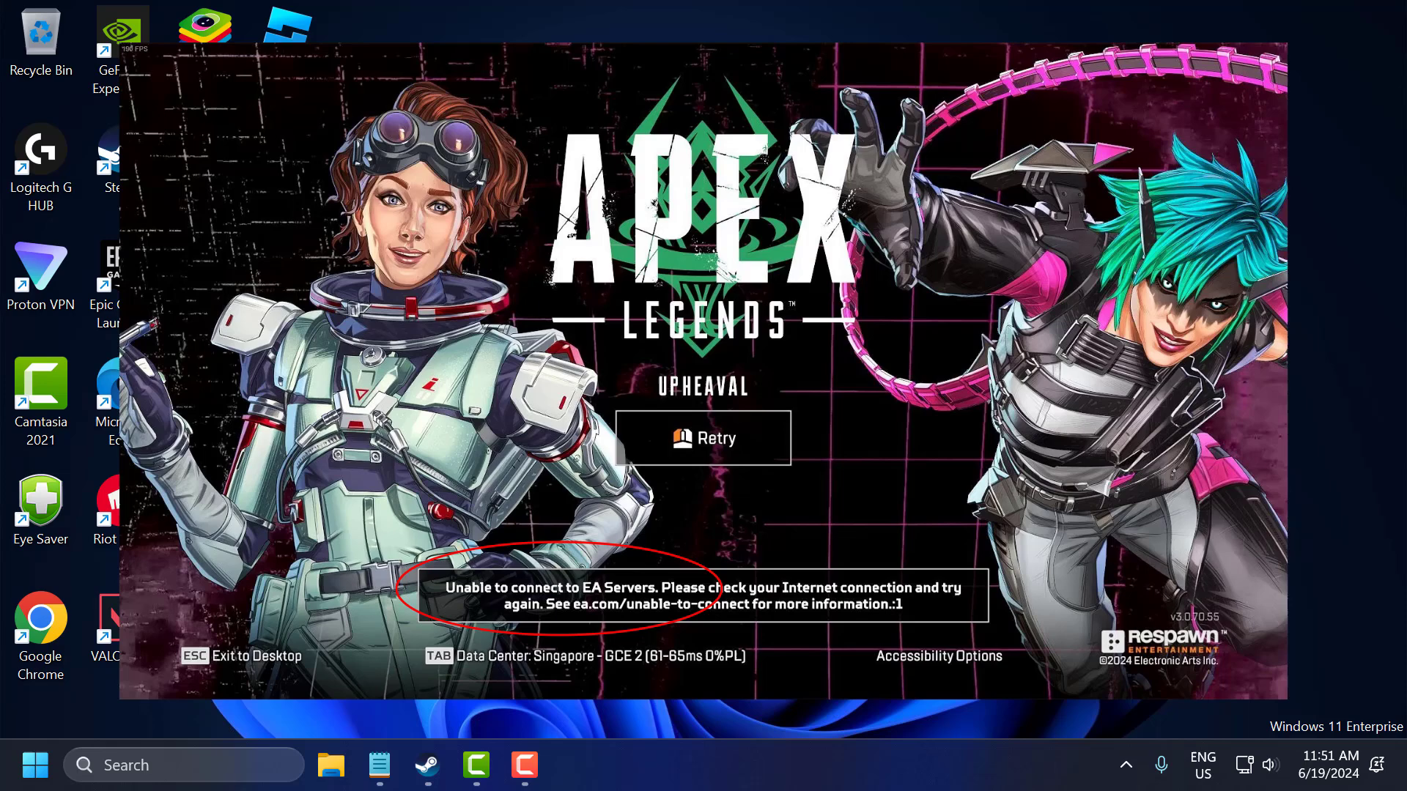
# Exit Apex Legends from its 'Unable to connect to EA Servers' error to the desktop
pyautogui.press('Escape')
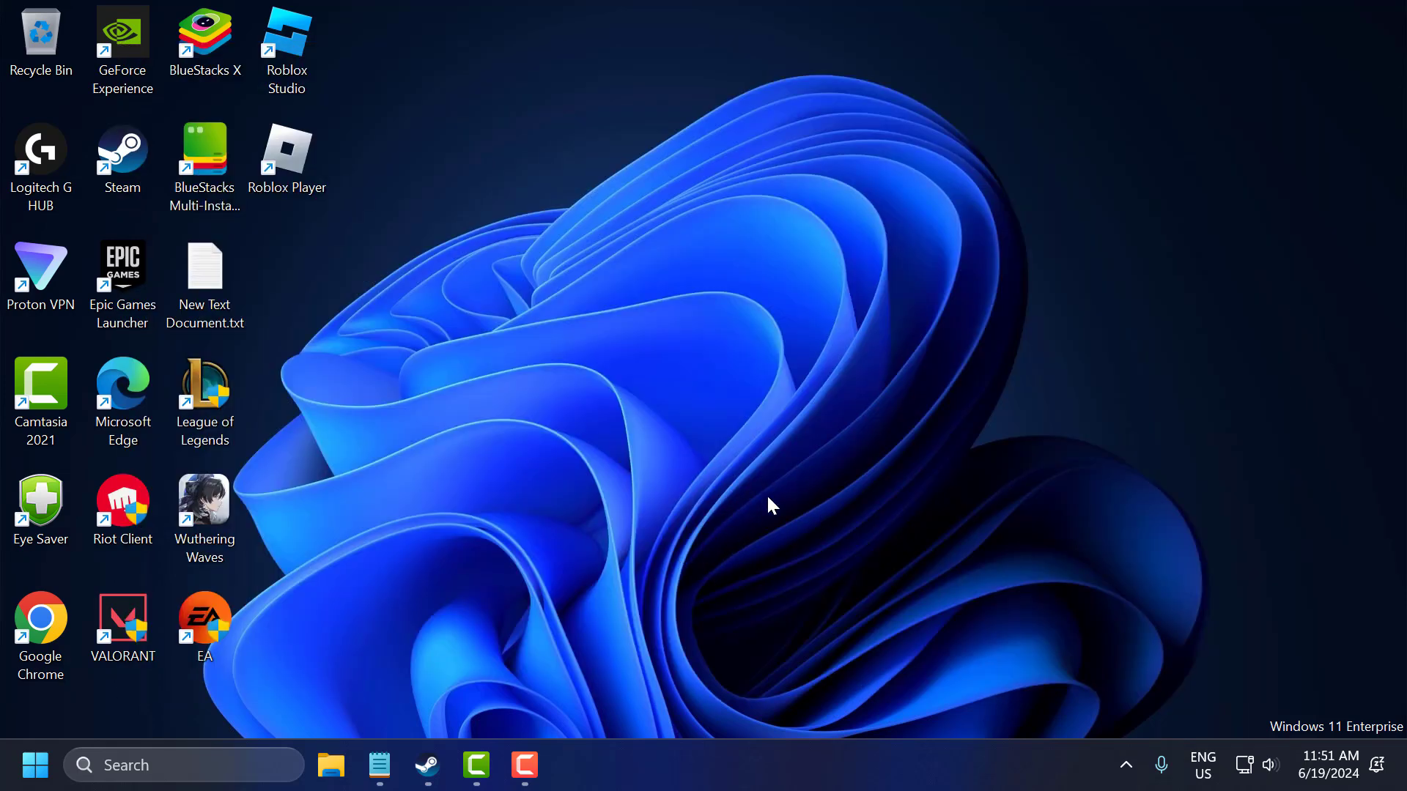
# Search 'windows de' and launch Windows Defender Firewall with Advanced Security
pyautogui.click(265, 767)
pyautogui.write('windo')
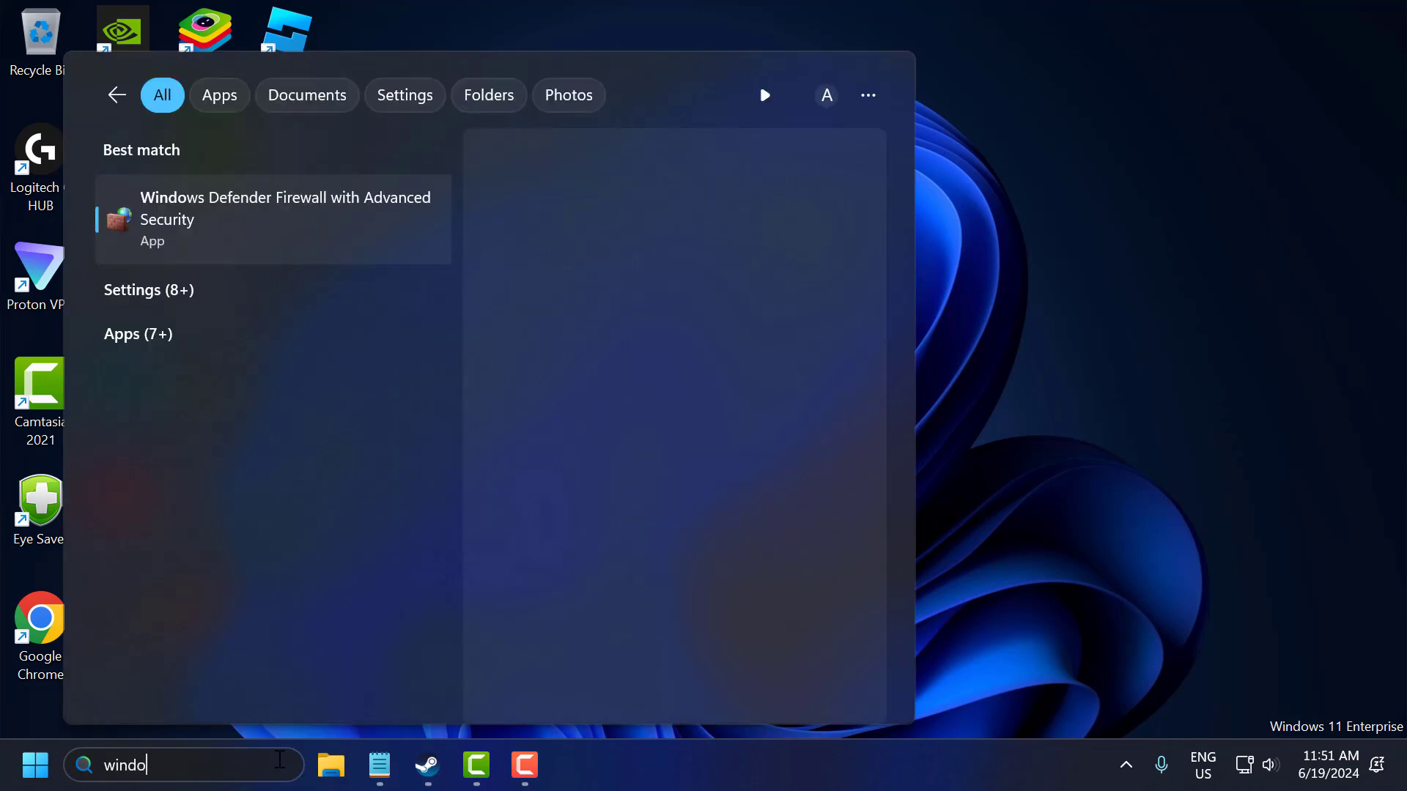
pyautogui.write('ws defender Firewall')
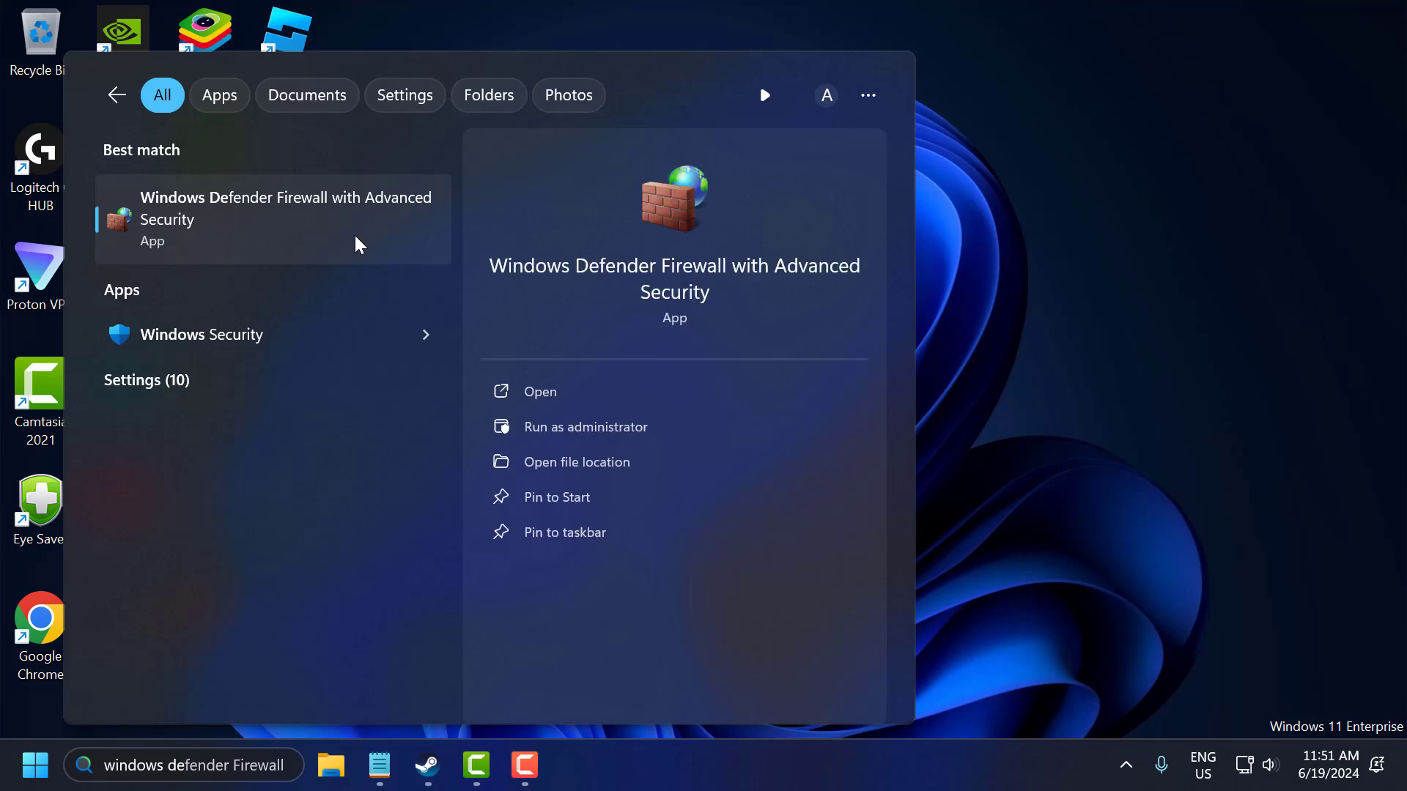
pyautogui.click(312, 230)
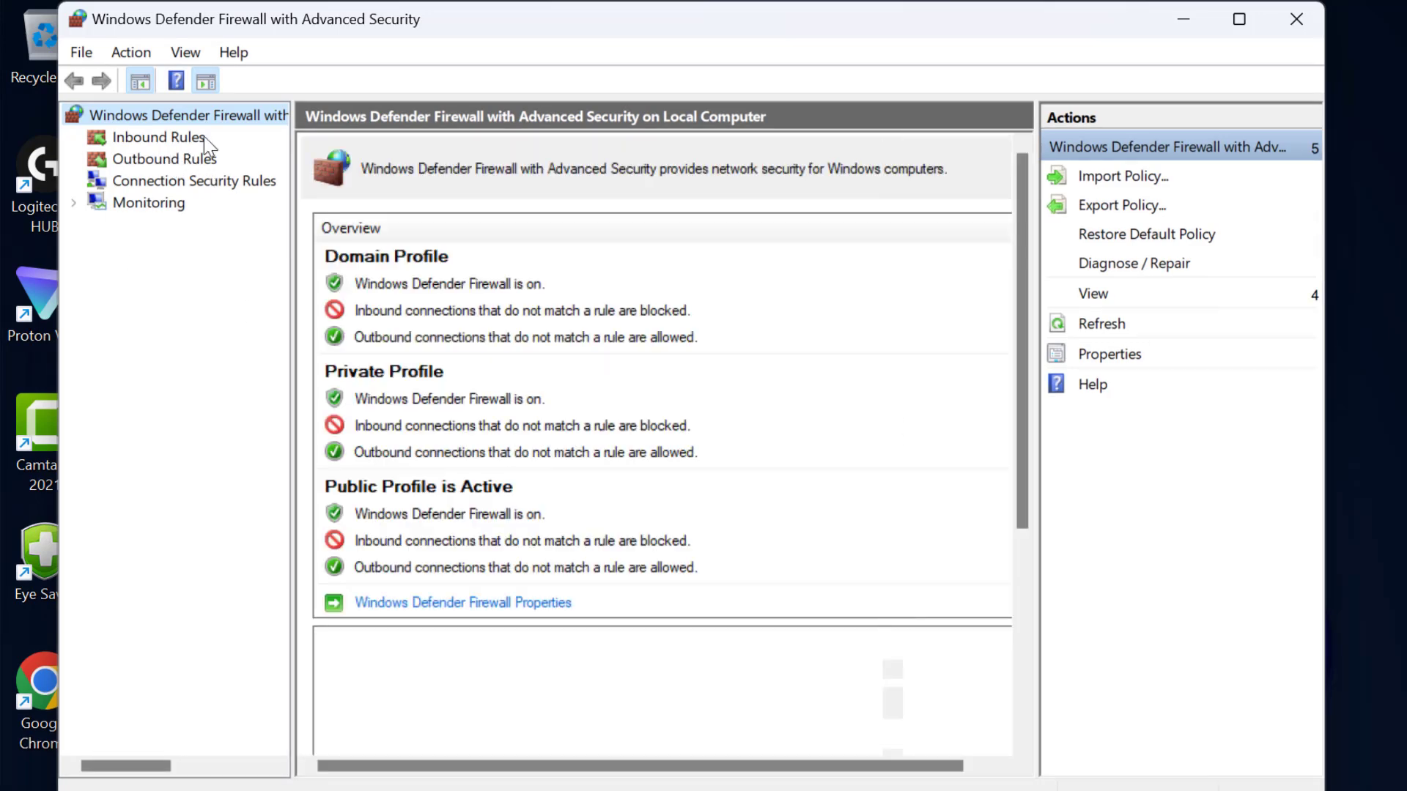
# Show the Inbound Rules list and start a new inbound rule
pyautogui.click(139, 137)
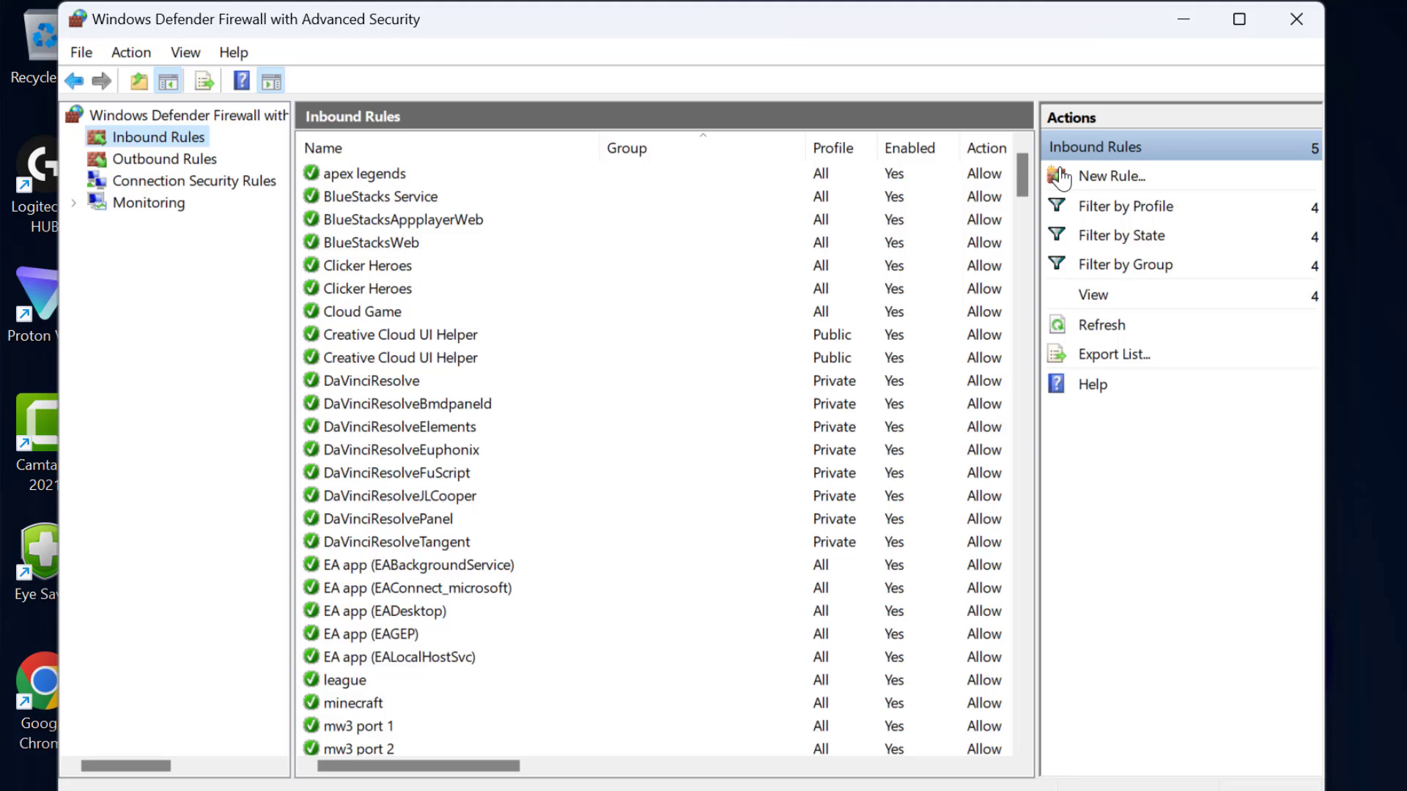
pyautogui.click(1110, 180)
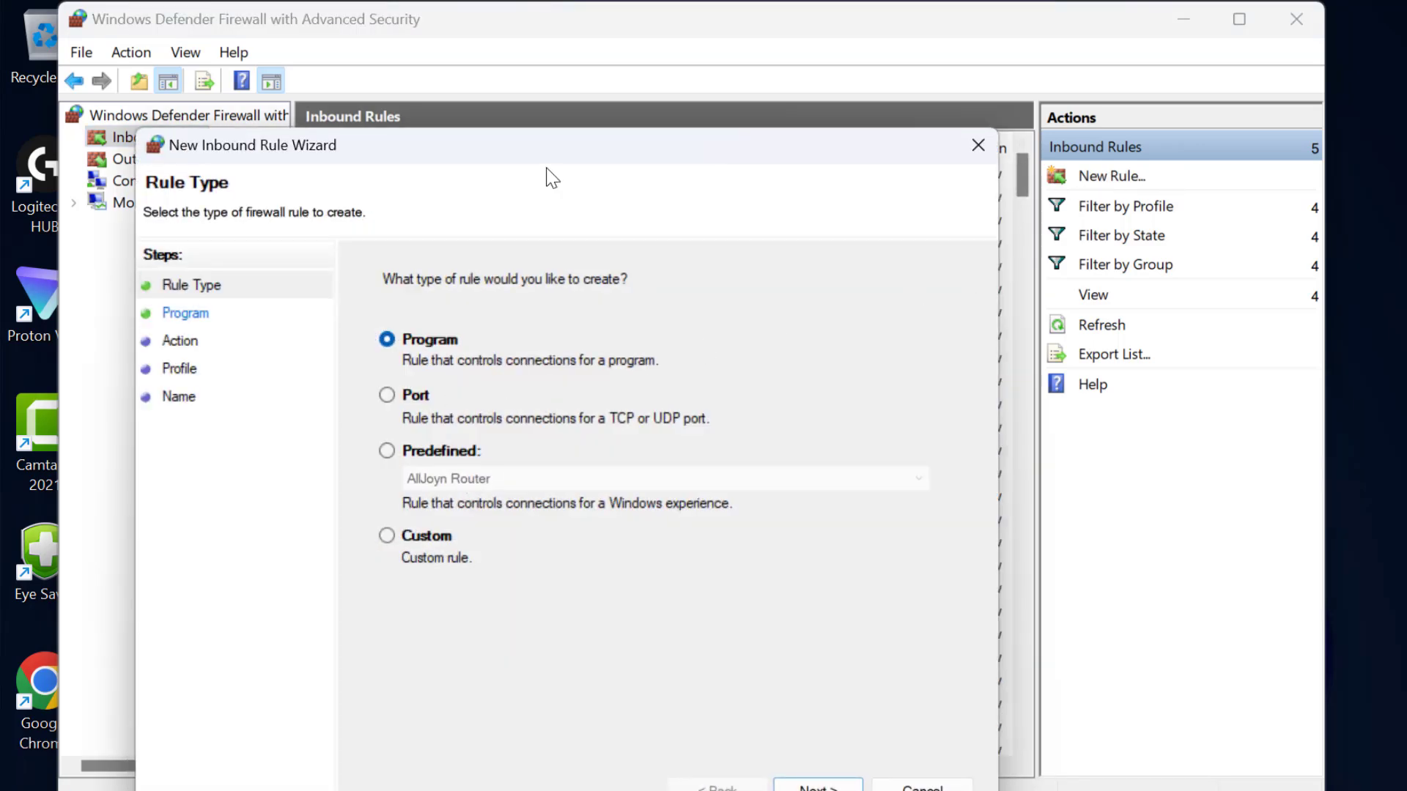
# Choose Port as the new rule's type
pyautogui.moveTo(554, 150); pyautogui.dragTo(565, 91)
pyautogui.click(396, 335)
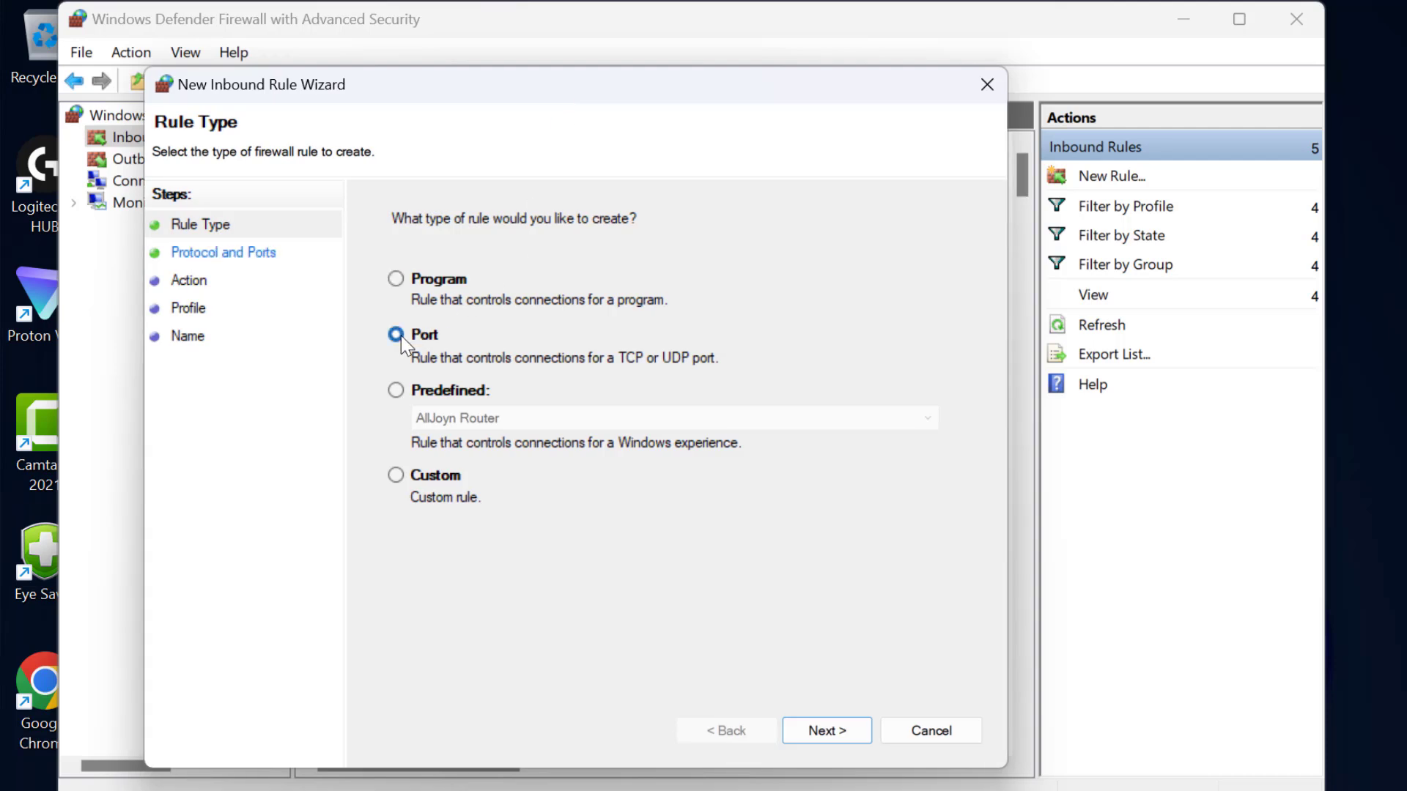
pyautogui.click(826, 730)
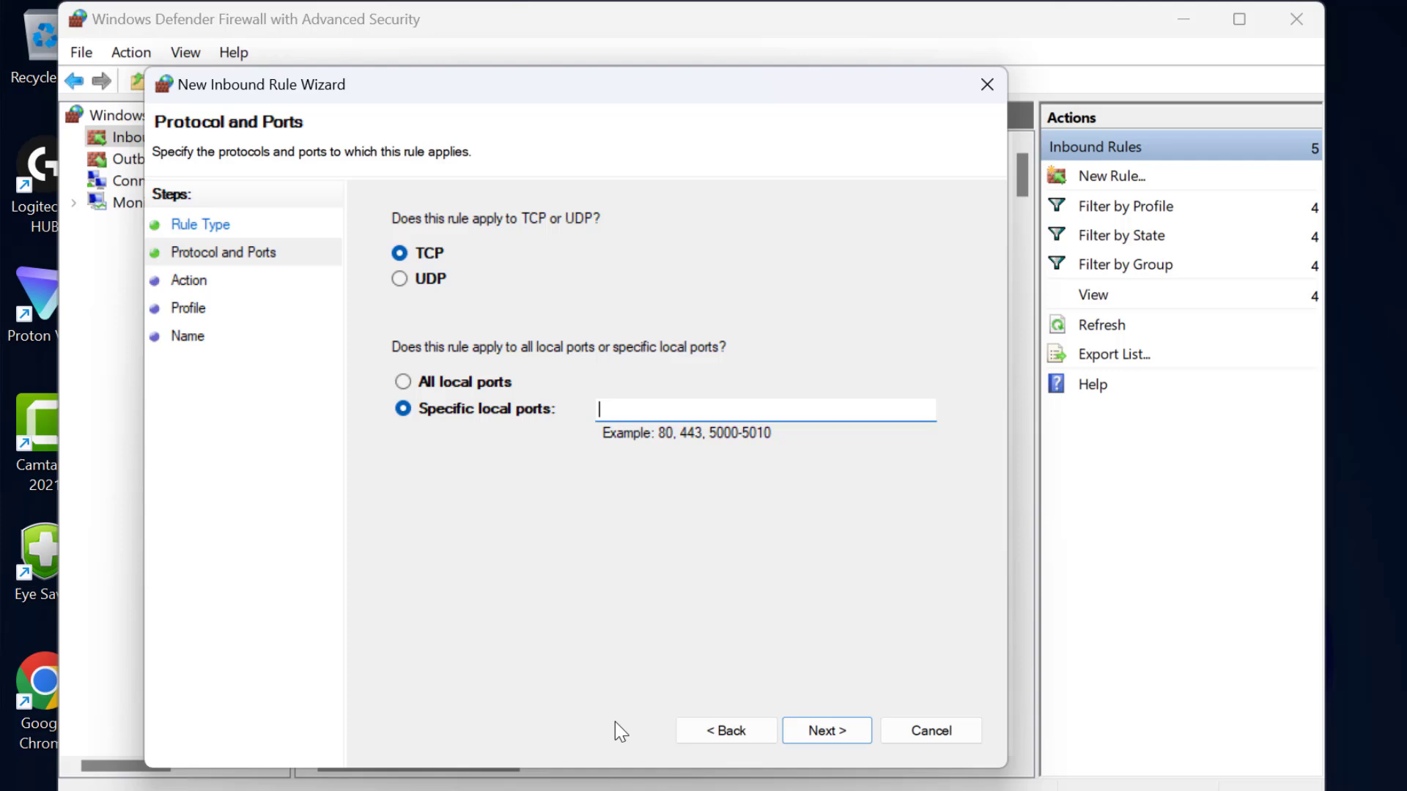
pyautogui.hotkey('alt', 'Tab')
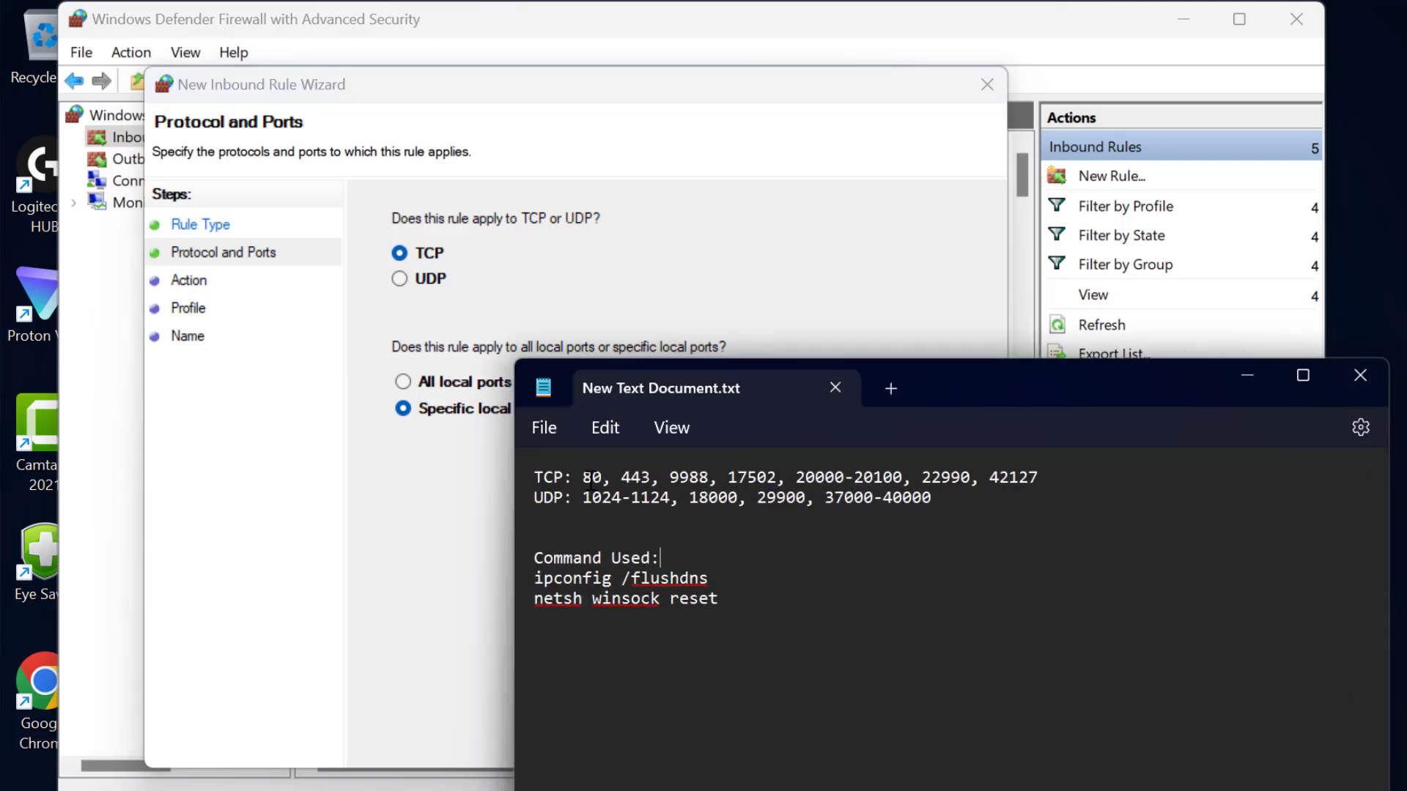
pyautogui.moveTo(580, 478); pyautogui.dragTo(1032, 478)
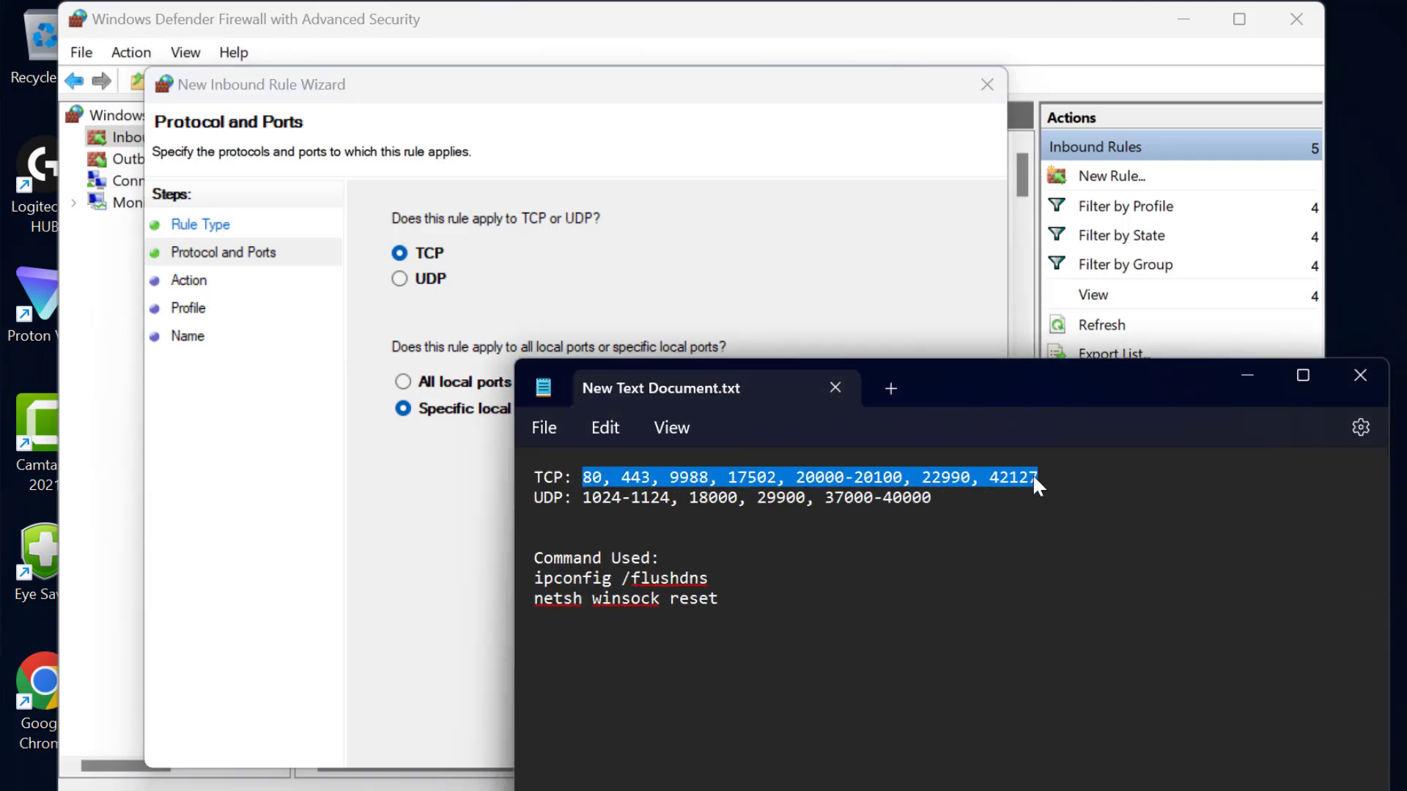
pyautogui.rightClick(1033, 474)
pyautogui.click(1123, 129)
pyautogui.click(1246, 376)
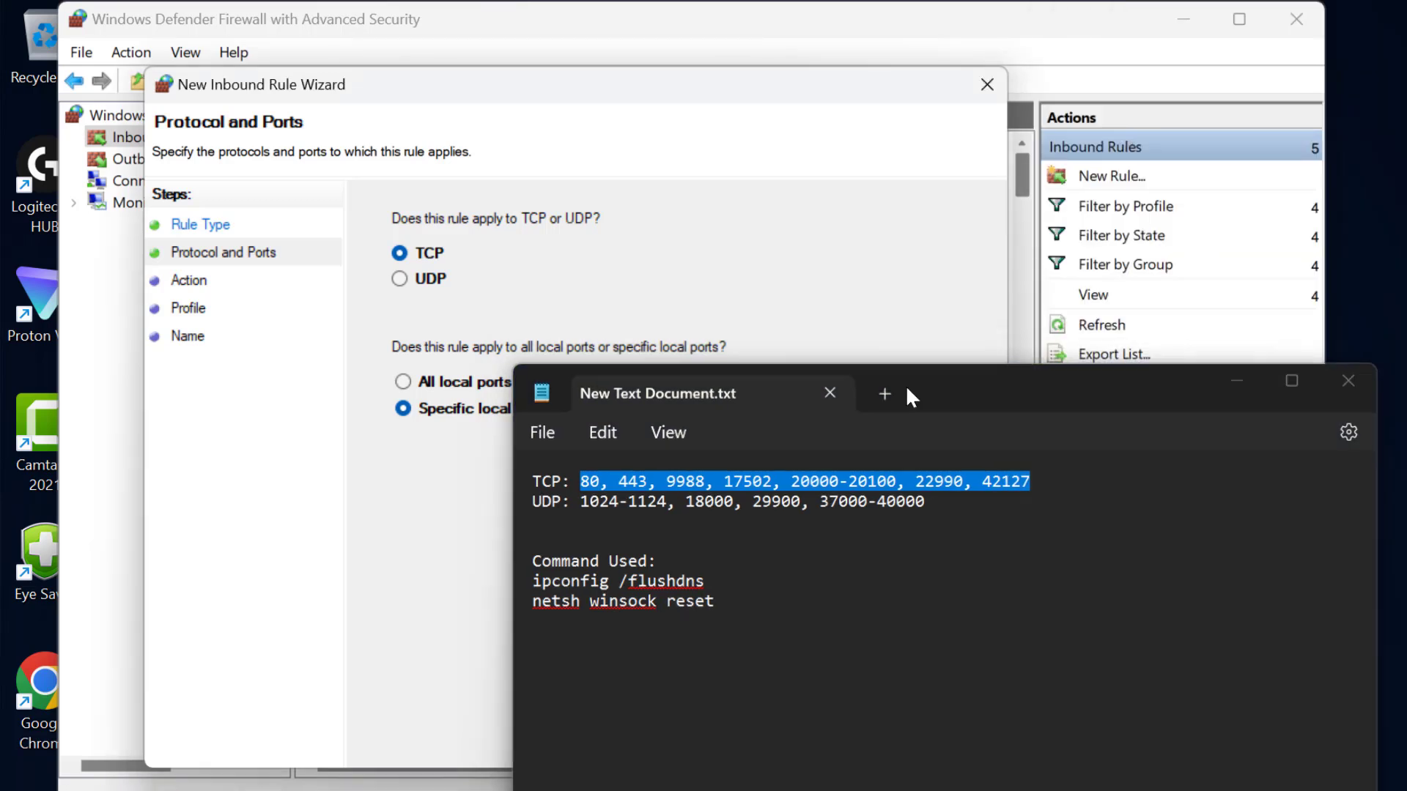
pyautogui.rightClick(648, 408)
pyautogui.click(707, 518)
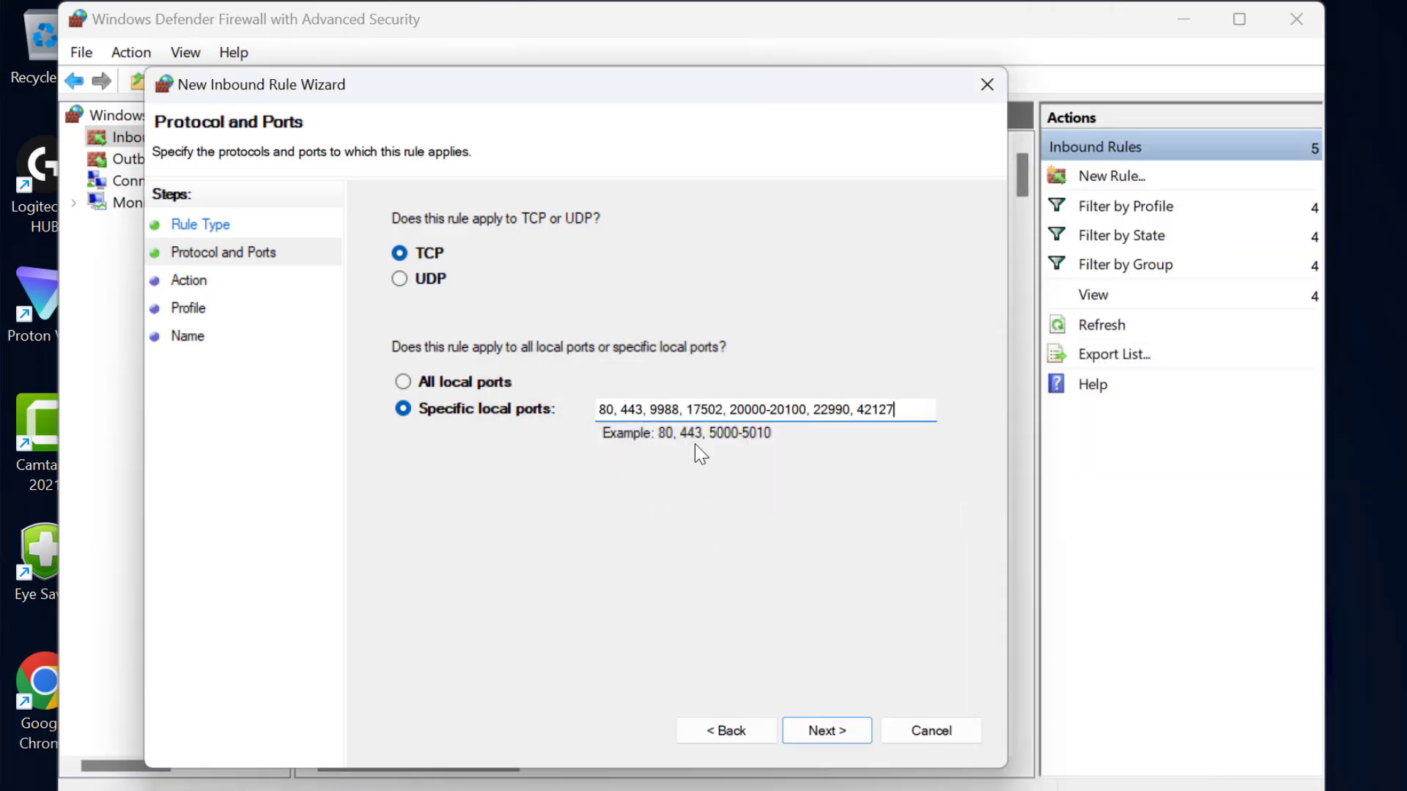
# Allow the connection on all profiles and finish the rule named 'apex legends tcp'
pyautogui.click(804, 735)
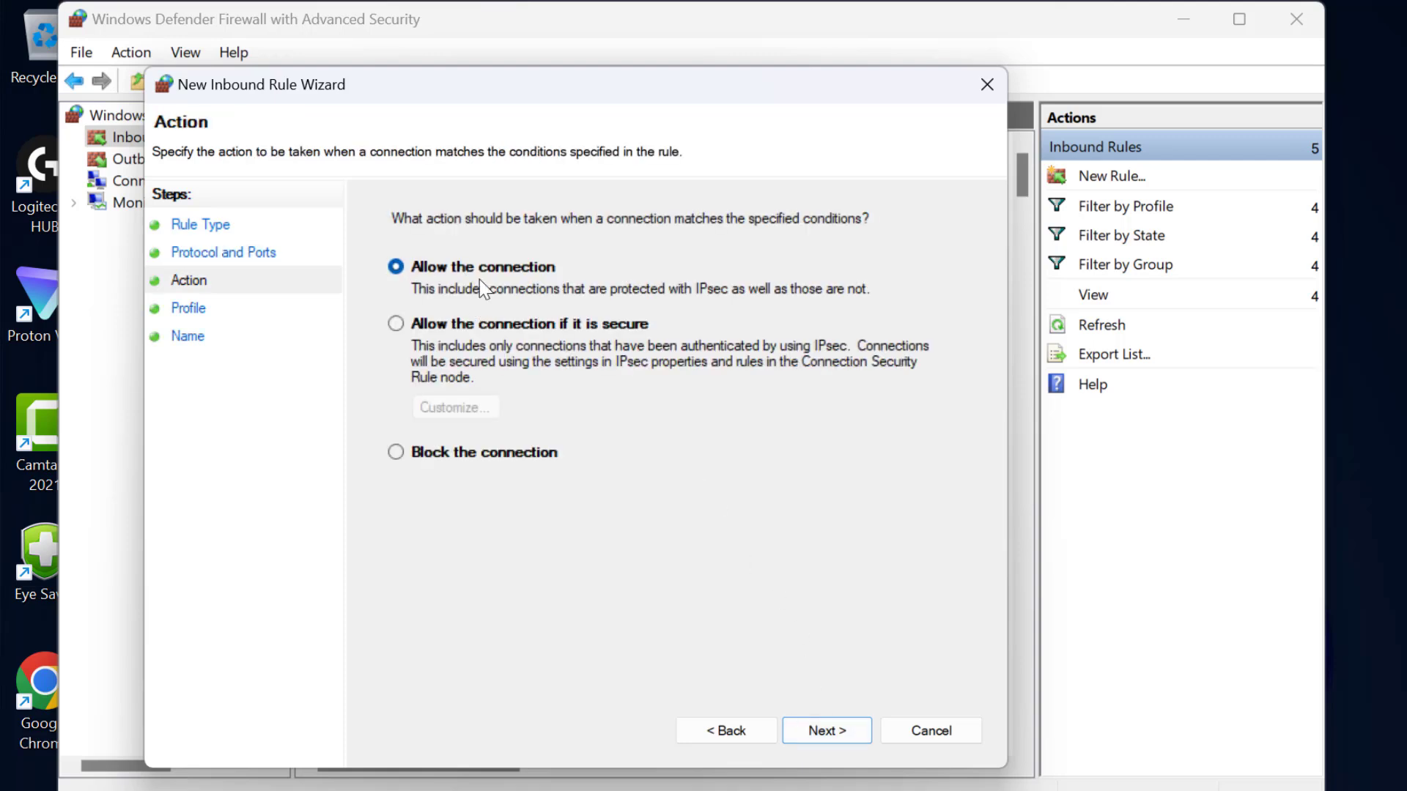
pyautogui.click(850, 741)
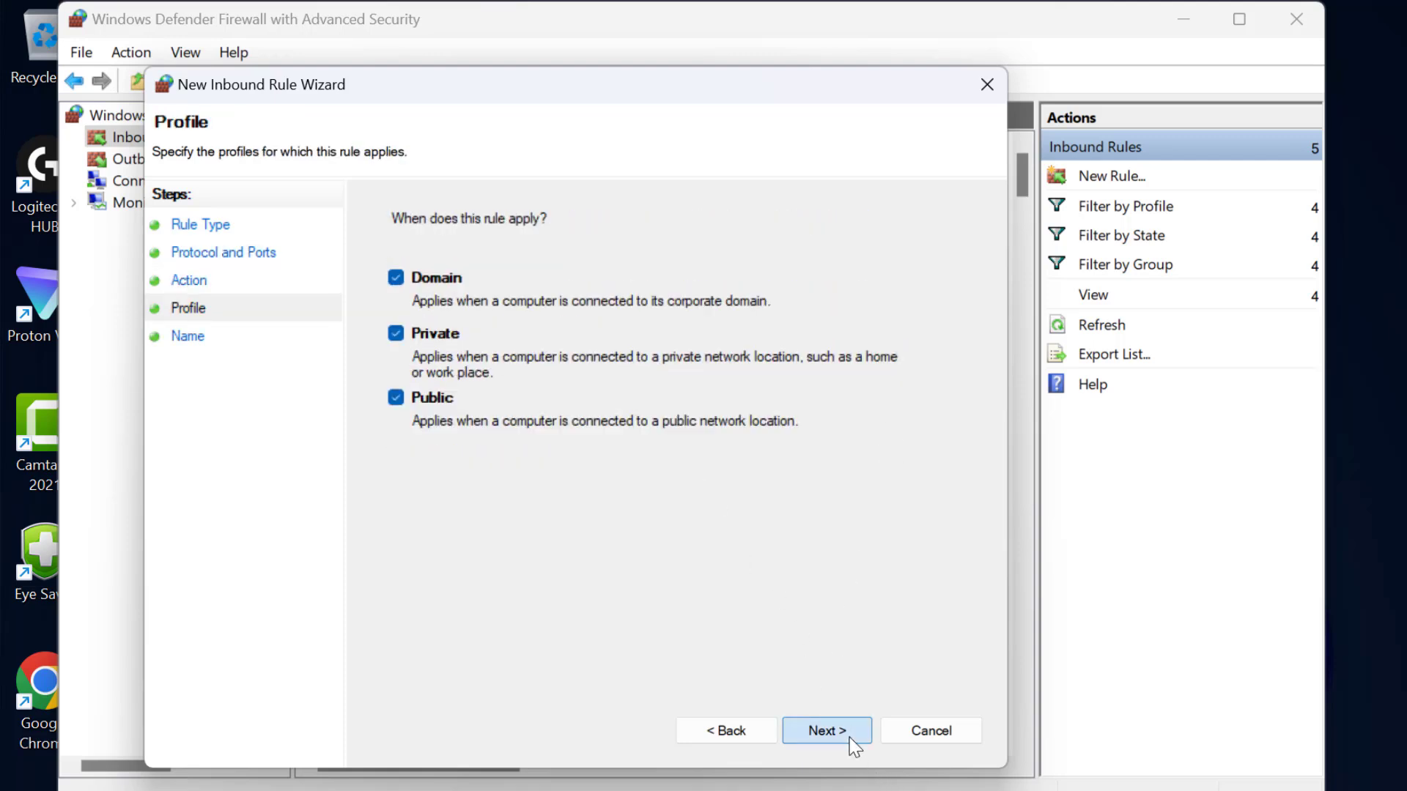
pyautogui.click(850, 740)
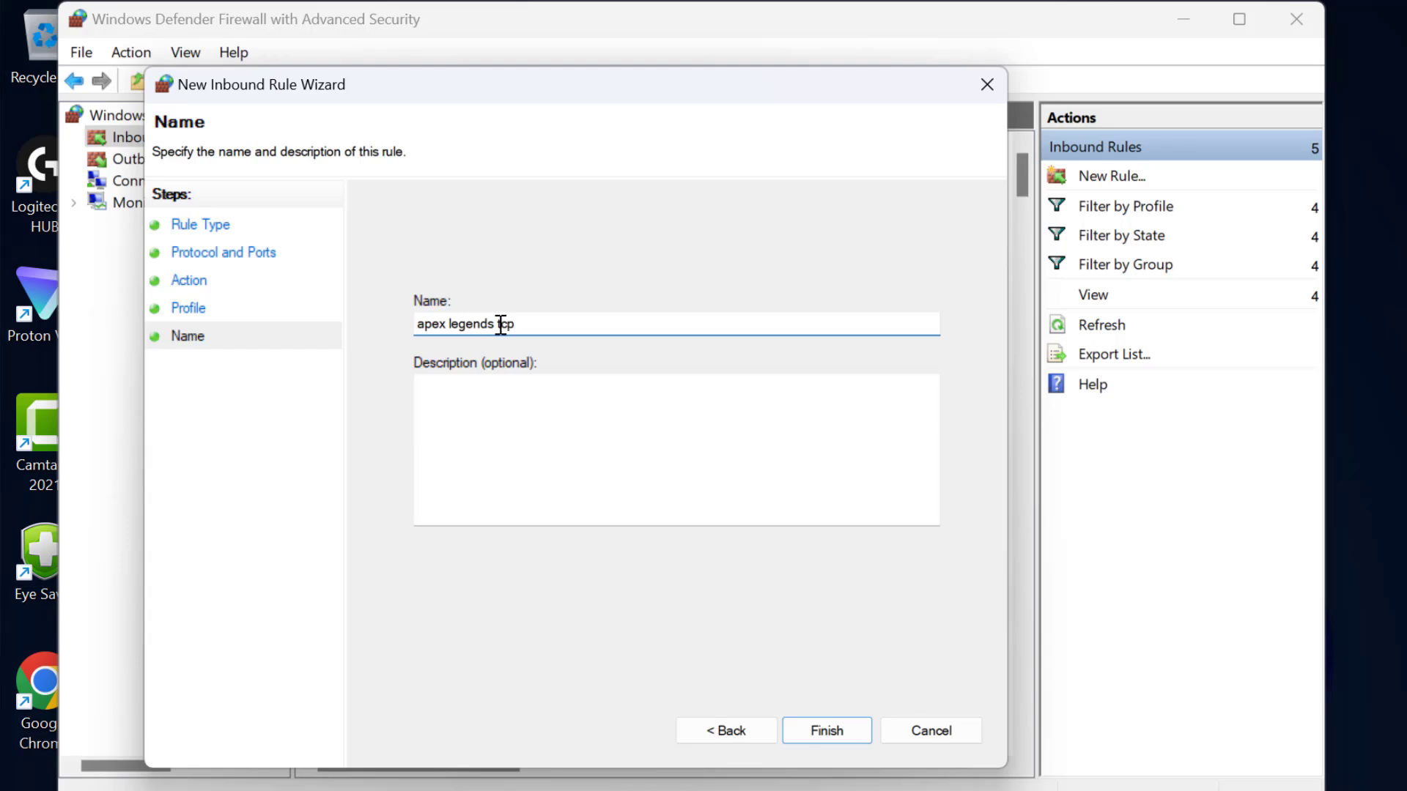
pyautogui.click(833, 725)
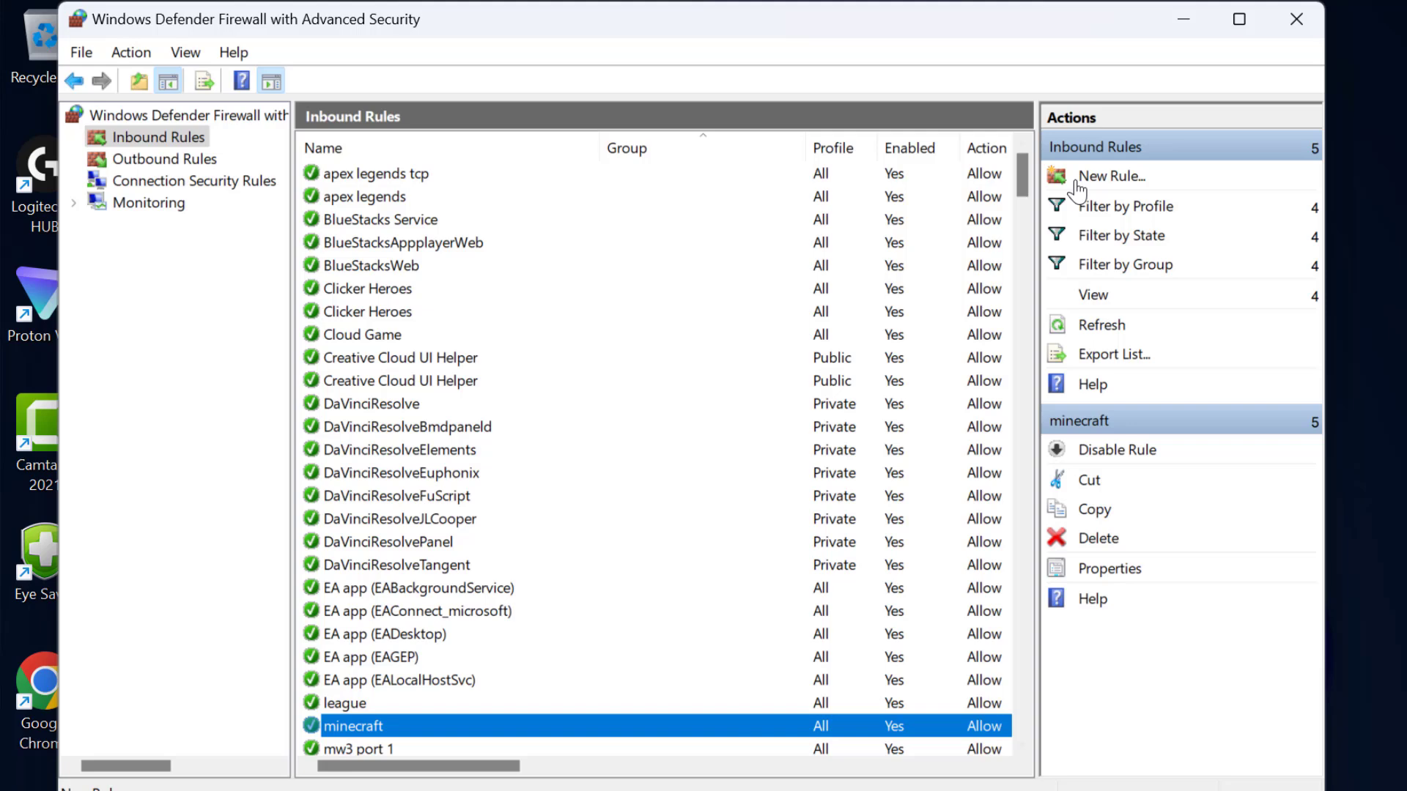
# Start another inbound port rule and set its protocol to UDP
pyautogui.click(1121, 177)
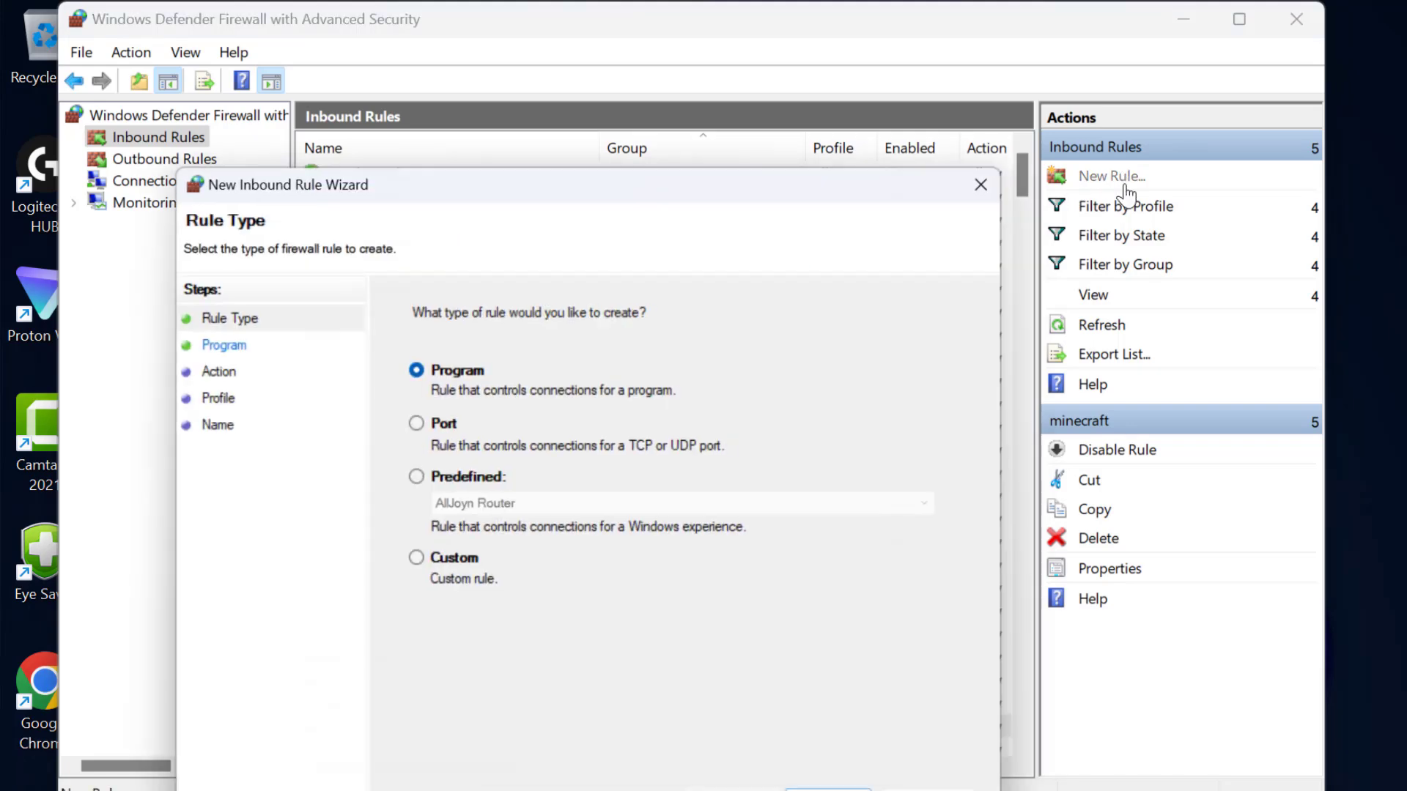
pyautogui.moveTo(619, 181); pyautogui.dragTo(619, 79)
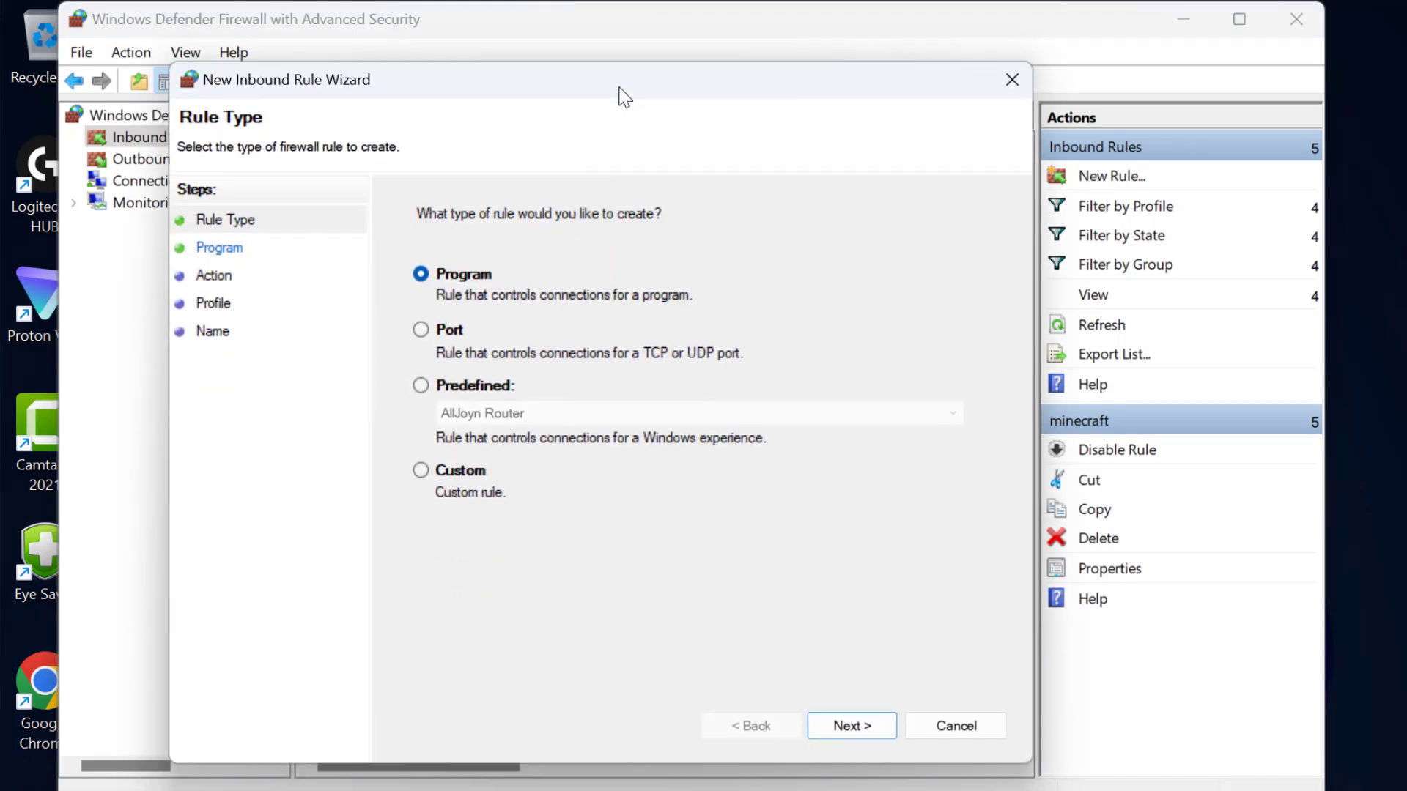
pyautogui.click(420, 329)
pyautogui.click(853, 727)
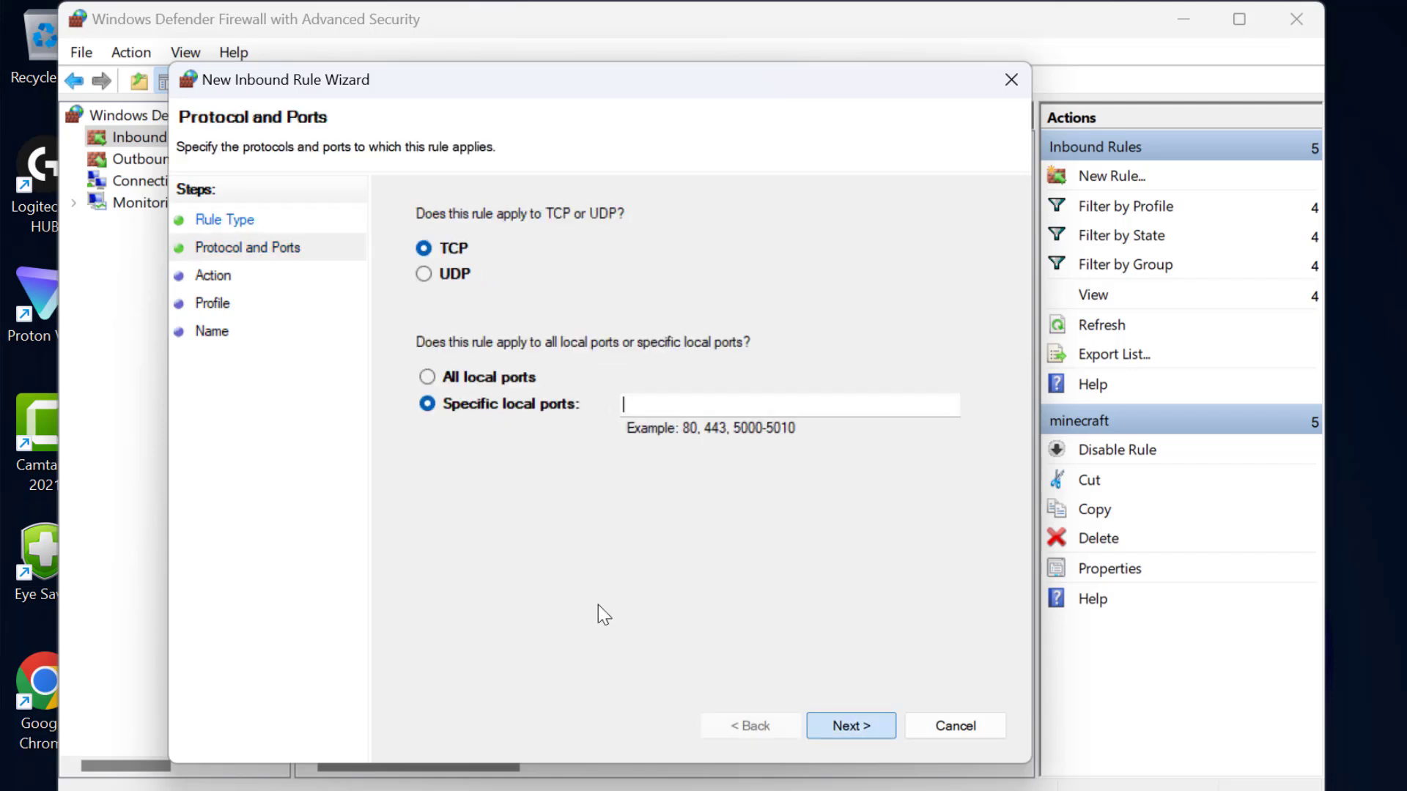
pyautogui.click(424, 273)
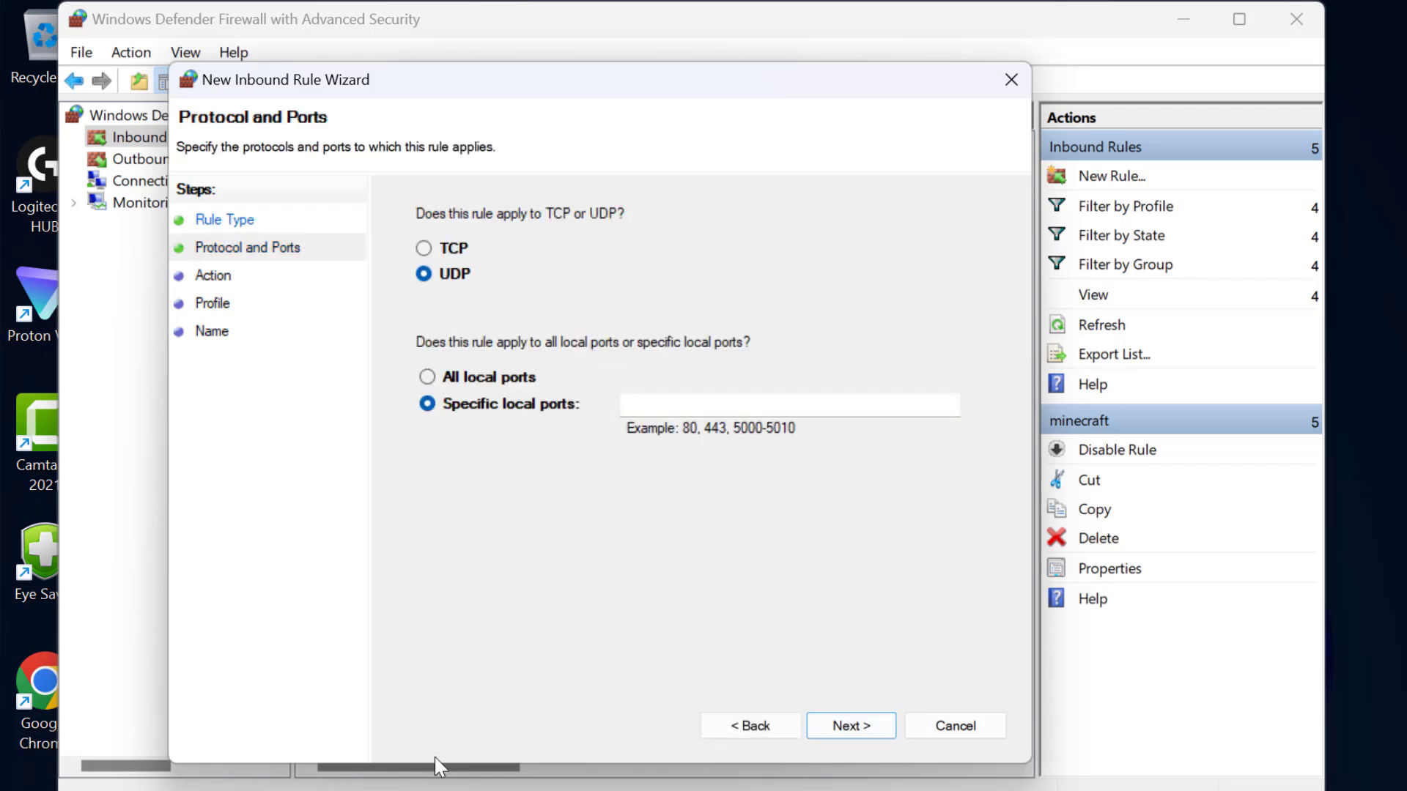
pyautogui.click(437, 785)
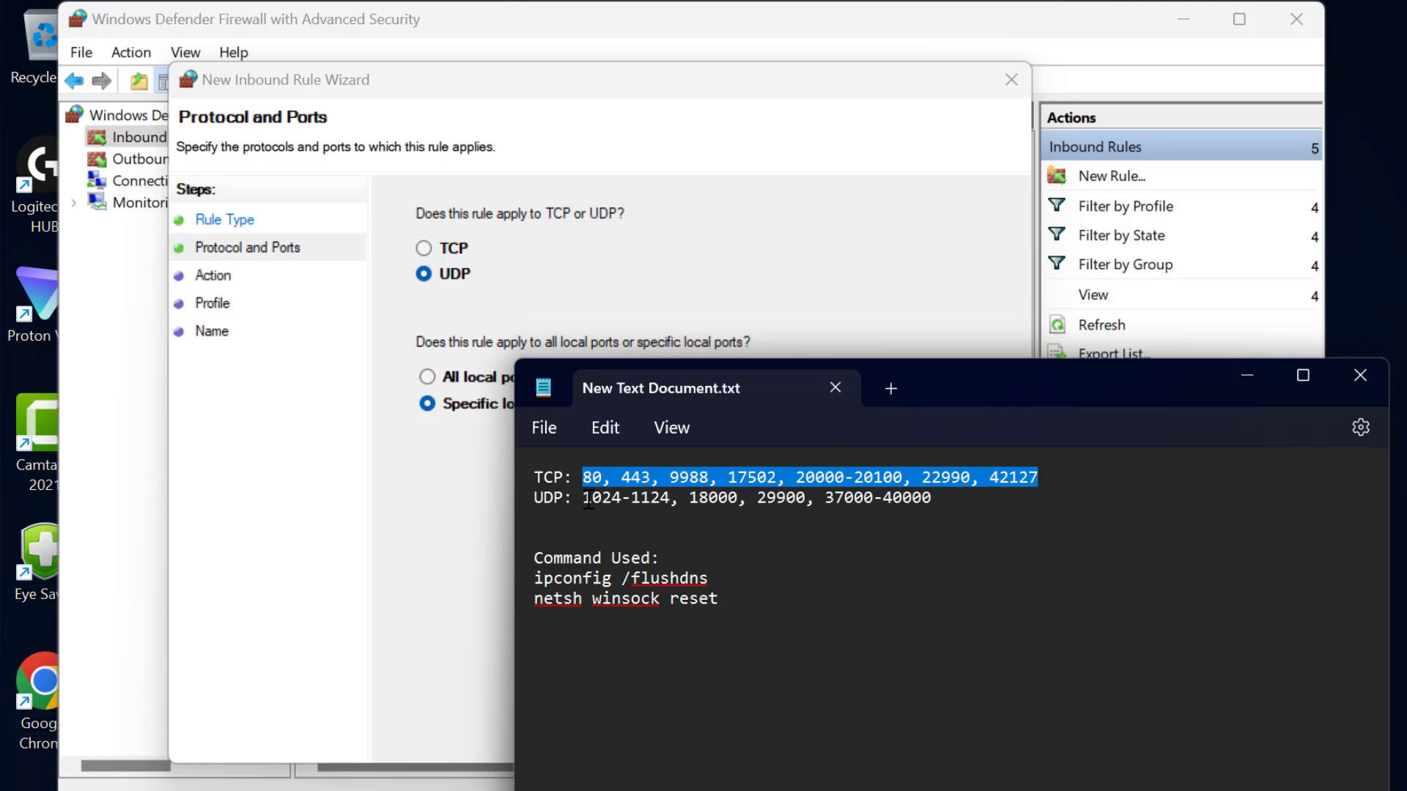
pyautogui.moveTo(589, 501); pyautogui.dragTo(866, 501)
pyautogui.rightClick(932, 499)
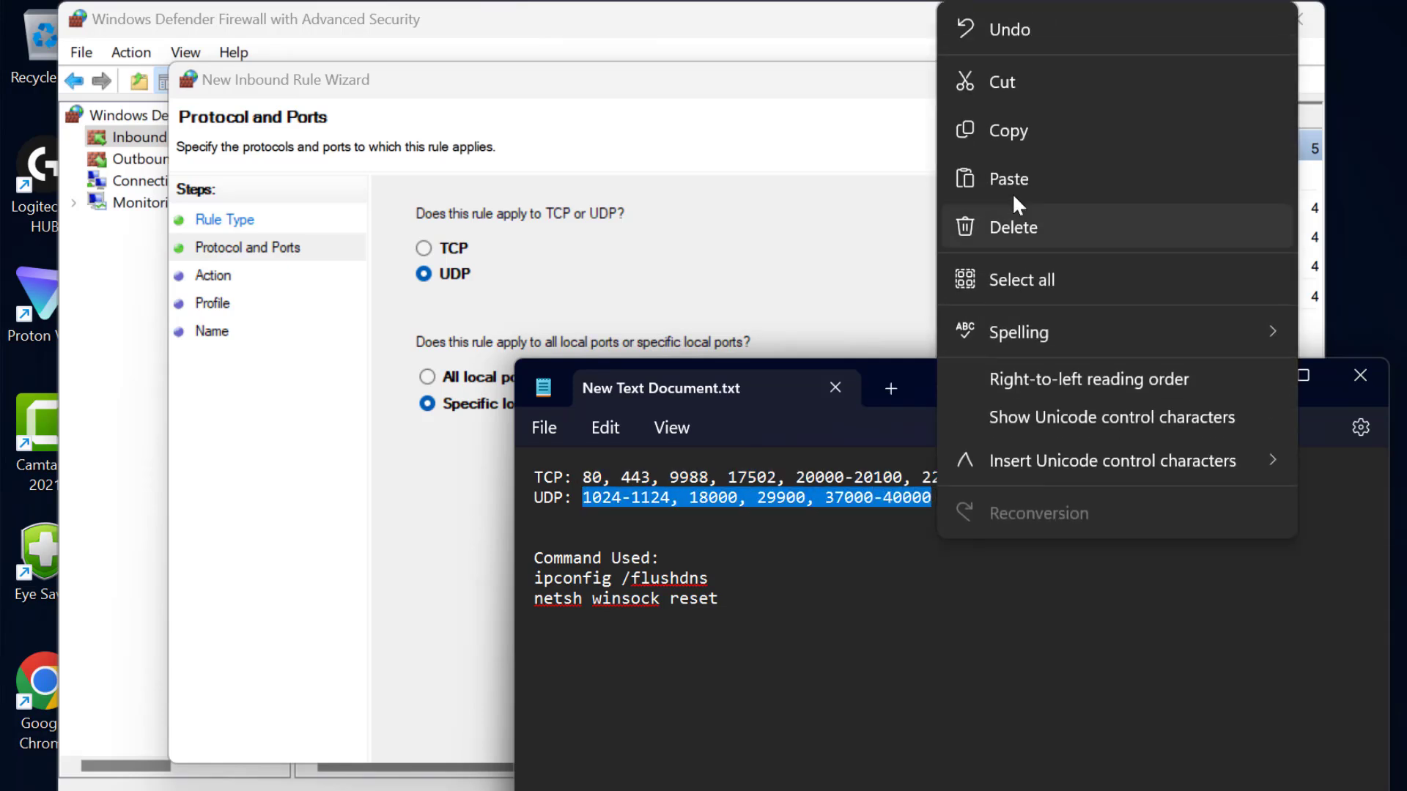
pyautogui.click(1020, 132)
pyautogui.click(1247, 375)
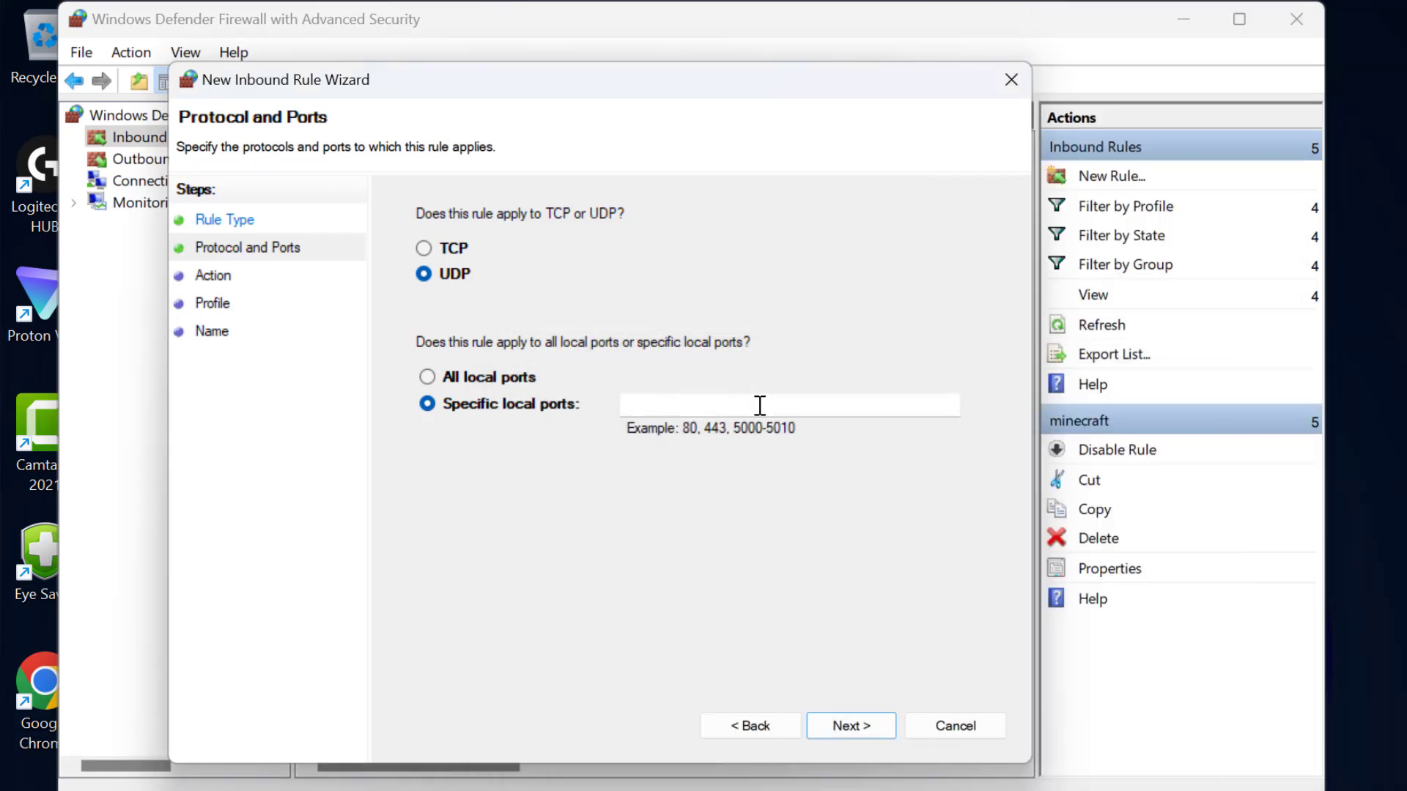
pyautogui.rightClick(757, 403)
pyautogui.click(816, 513)
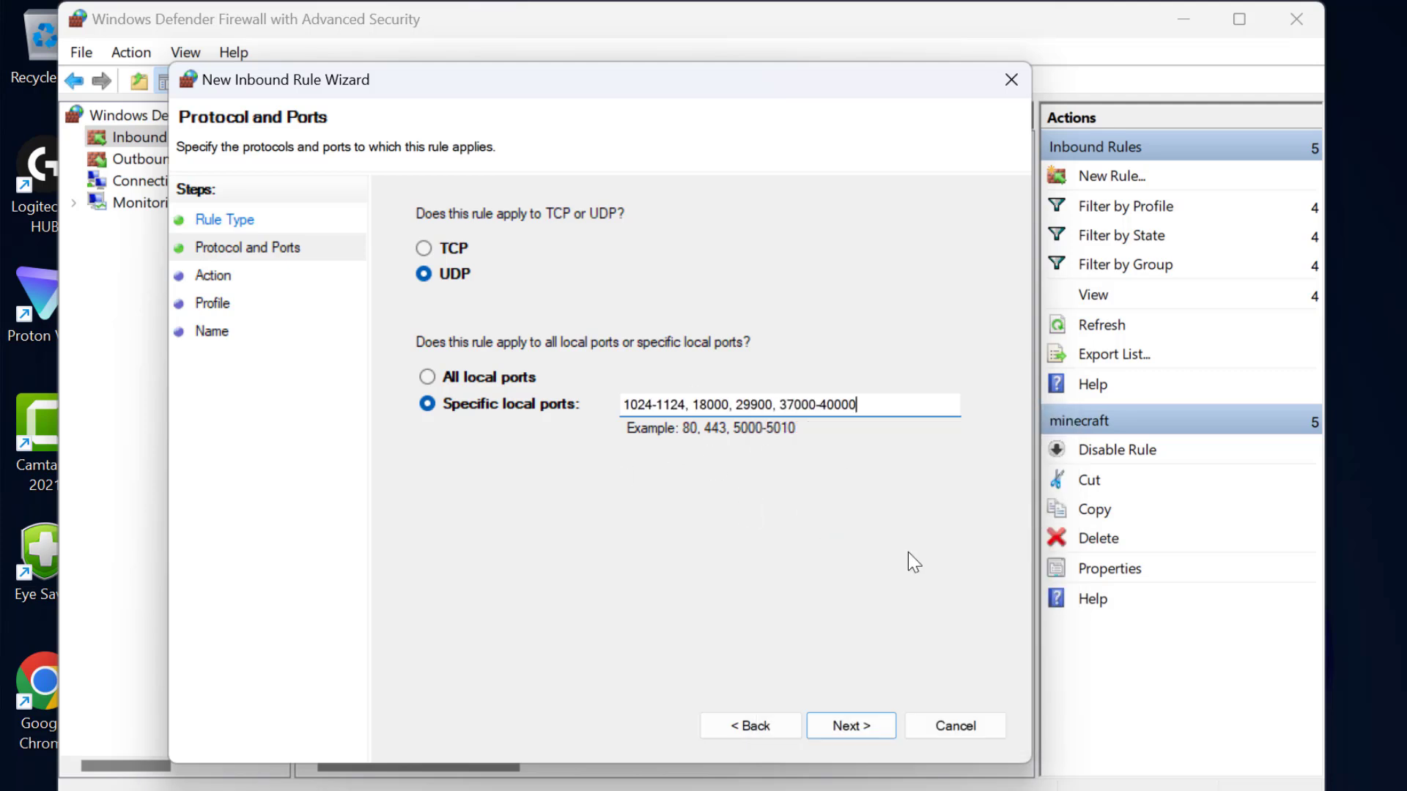
# Allow the connection on all profiles and finish the rule named 'apex legends udp'
pyautogui.click(877, 735)
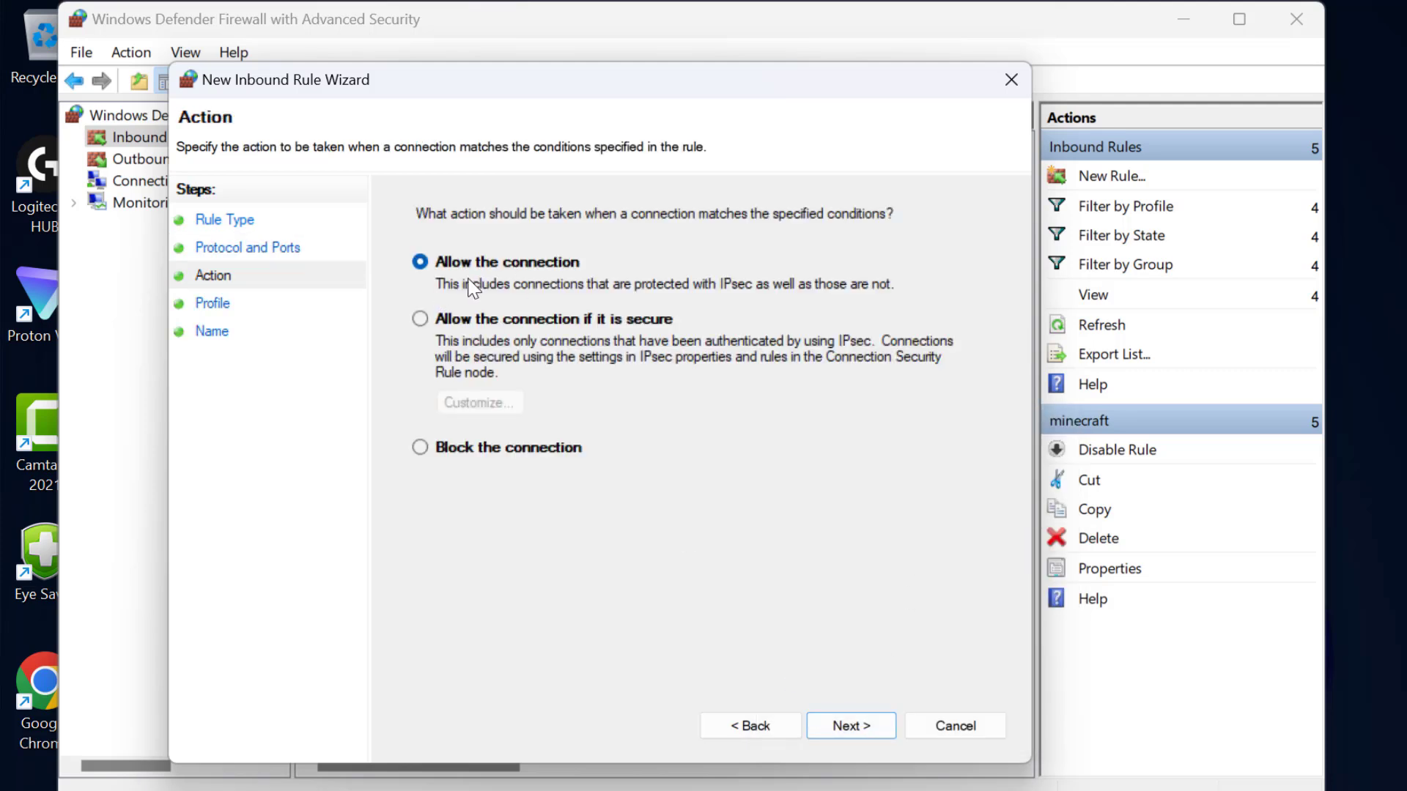
pyautogui.click(872, 729)
pyautogui.click(867, 729)
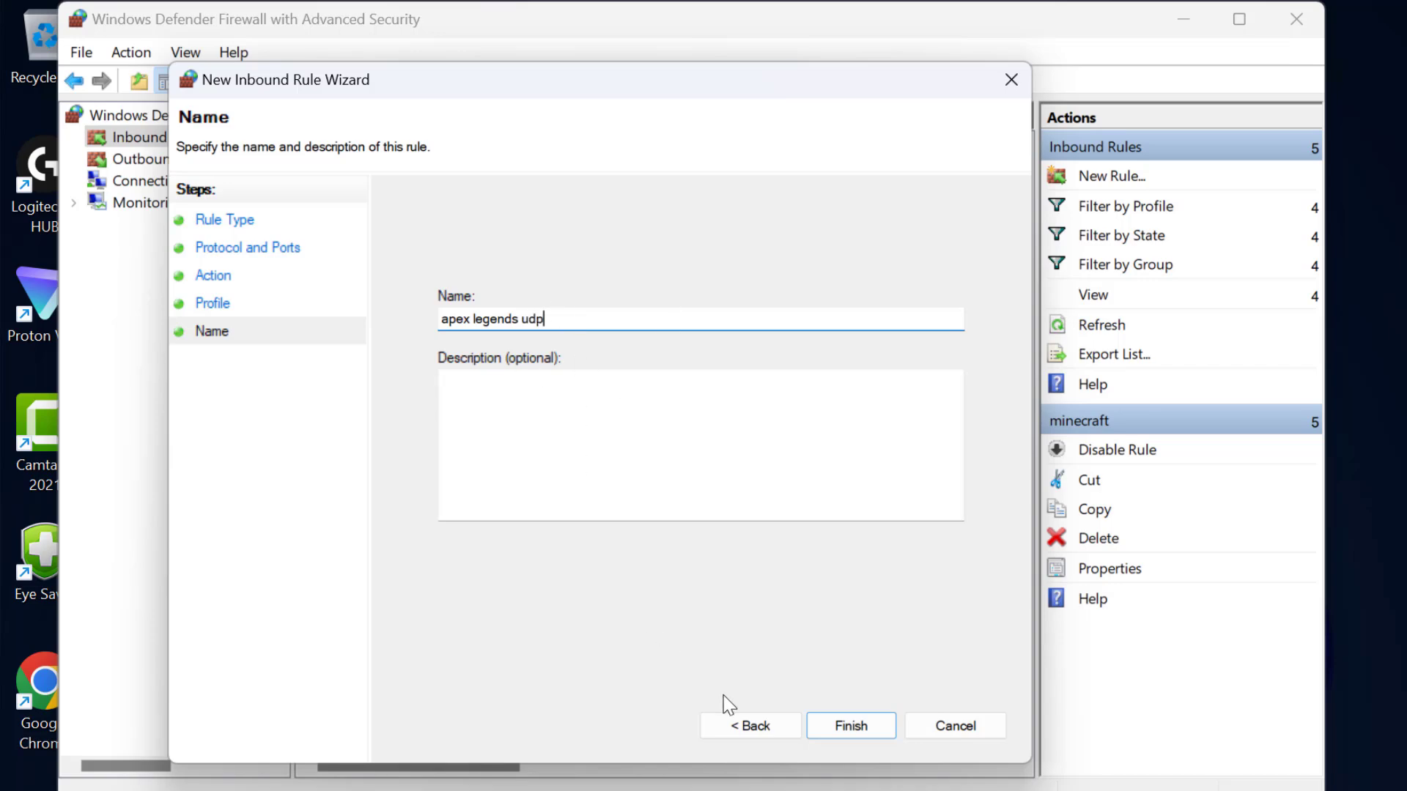
pyautogui.click(850, 728)
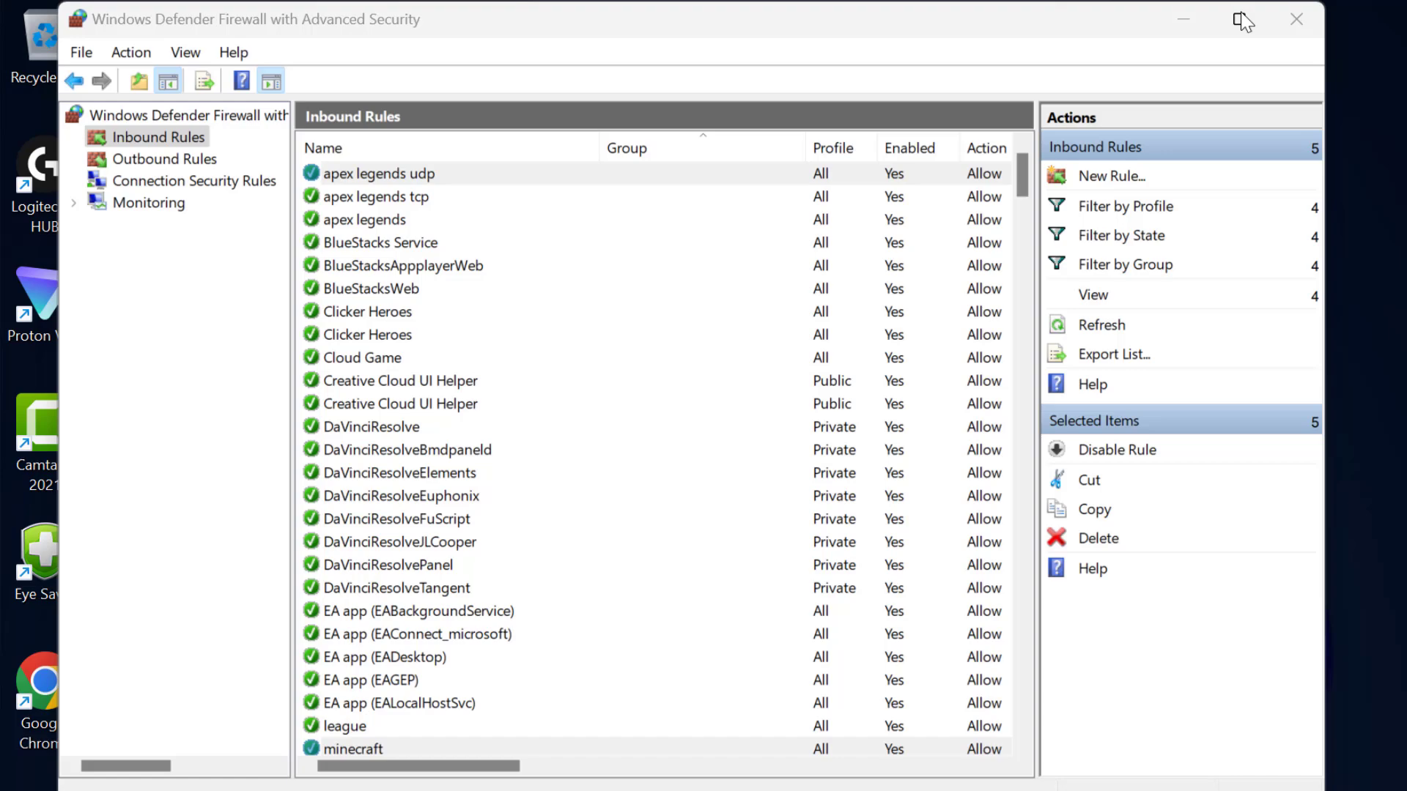
# Close the firewall and launch Command Prompt as administrator
pyautogui.click(1296, 19)
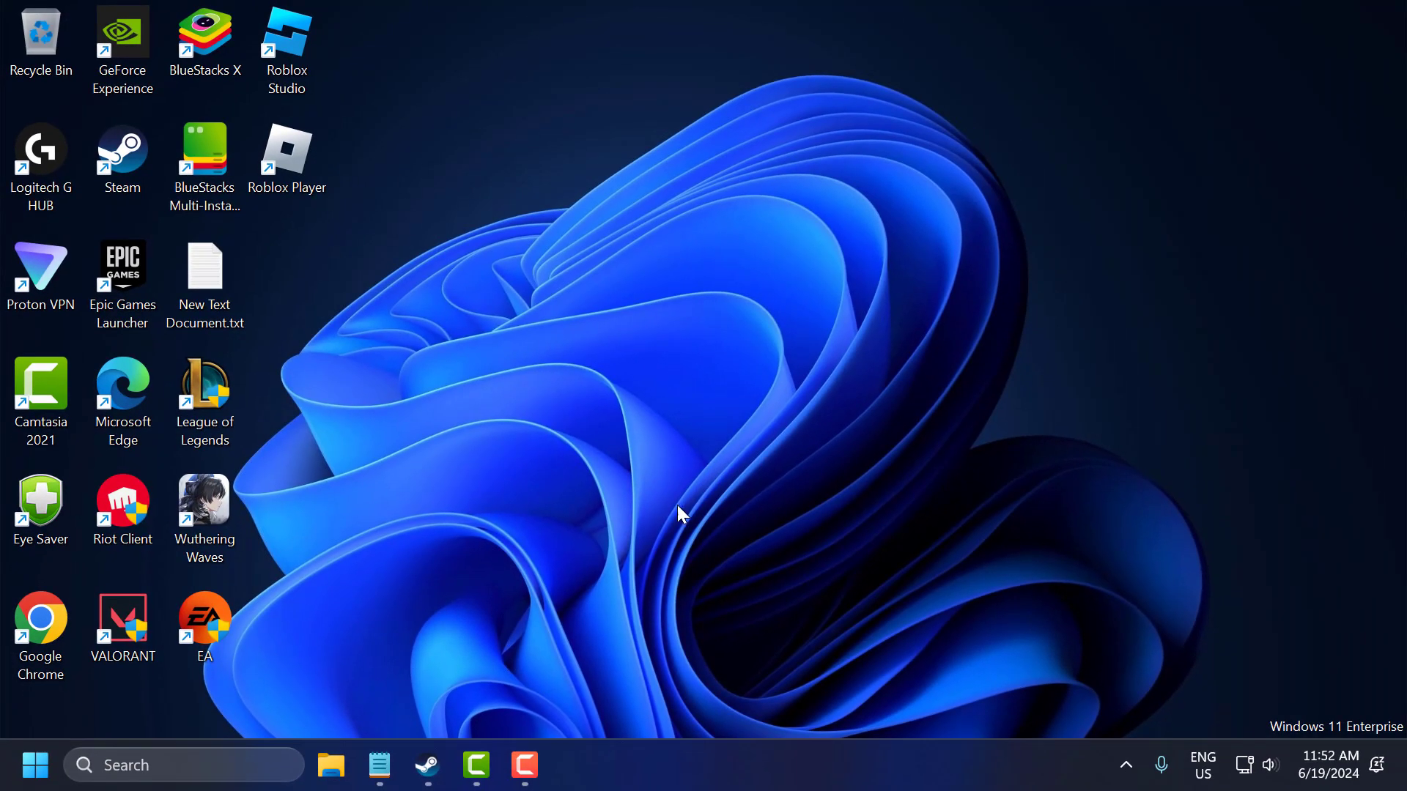
pyautogui.click(258, 763)
pyautogui.write('cmd')
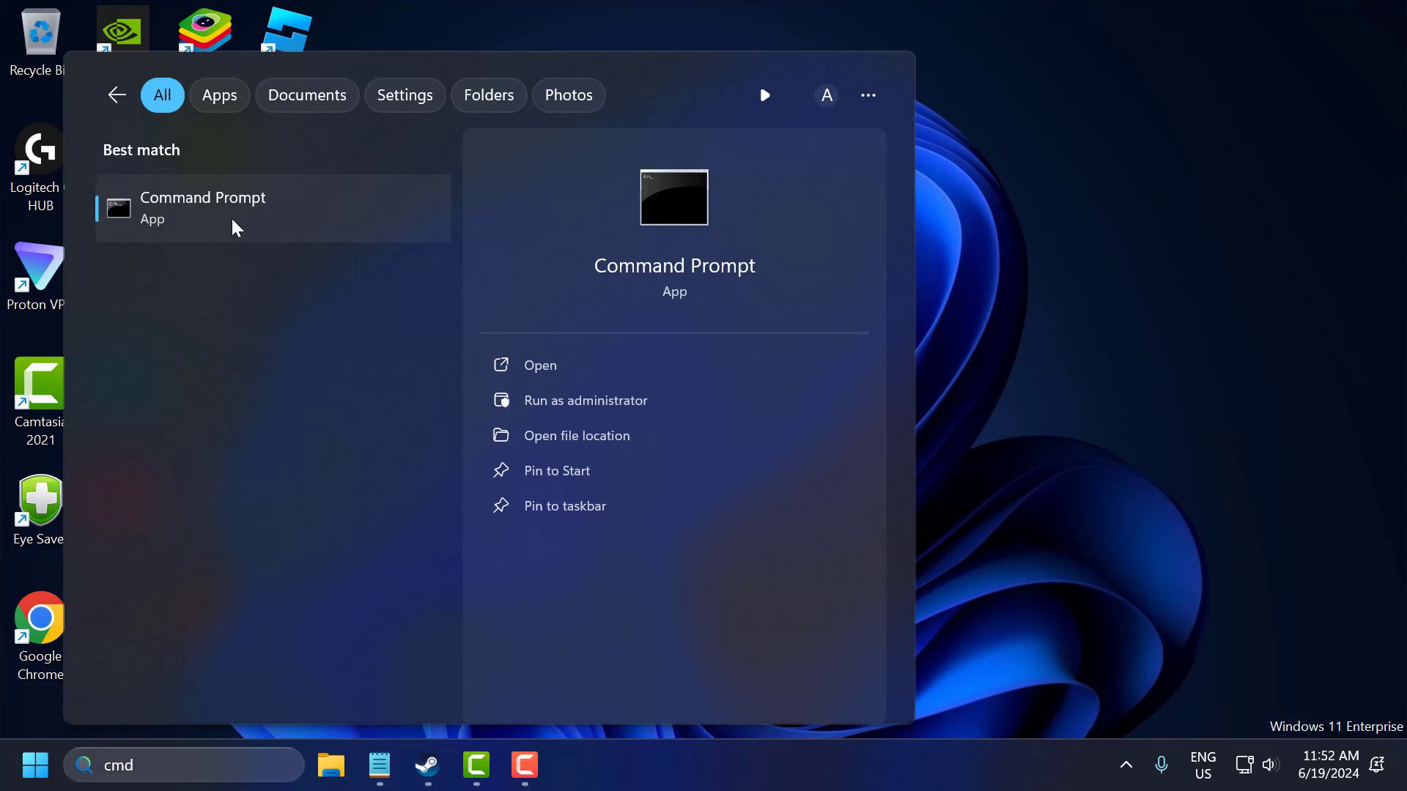
pyautogui.rightClick(233, 220)
pyautogui.click(324, 240)
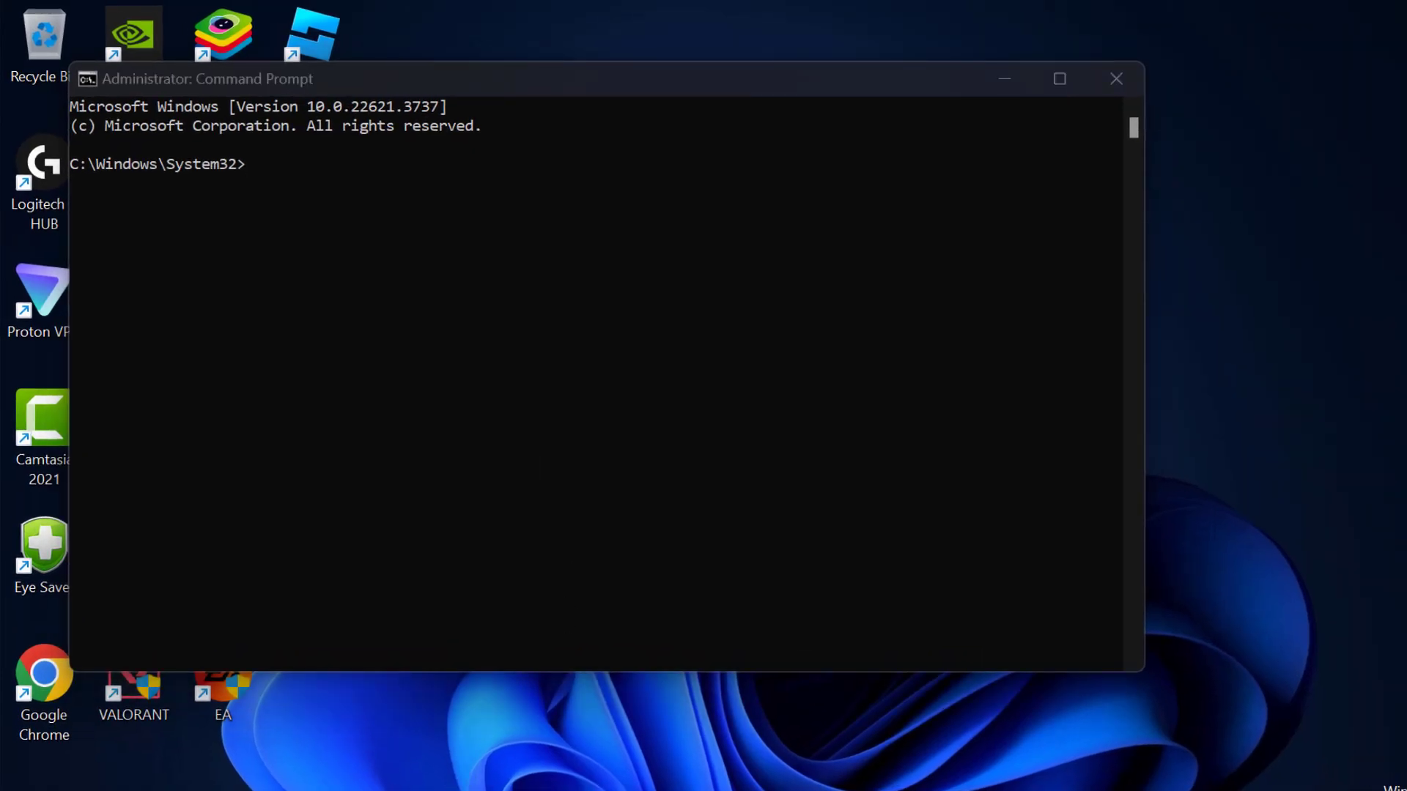
# Run ipconfig /flushdns to flush the DNS cache
pyautogui.click(471, 767)
pyautogui.tripleClick(588, 570)
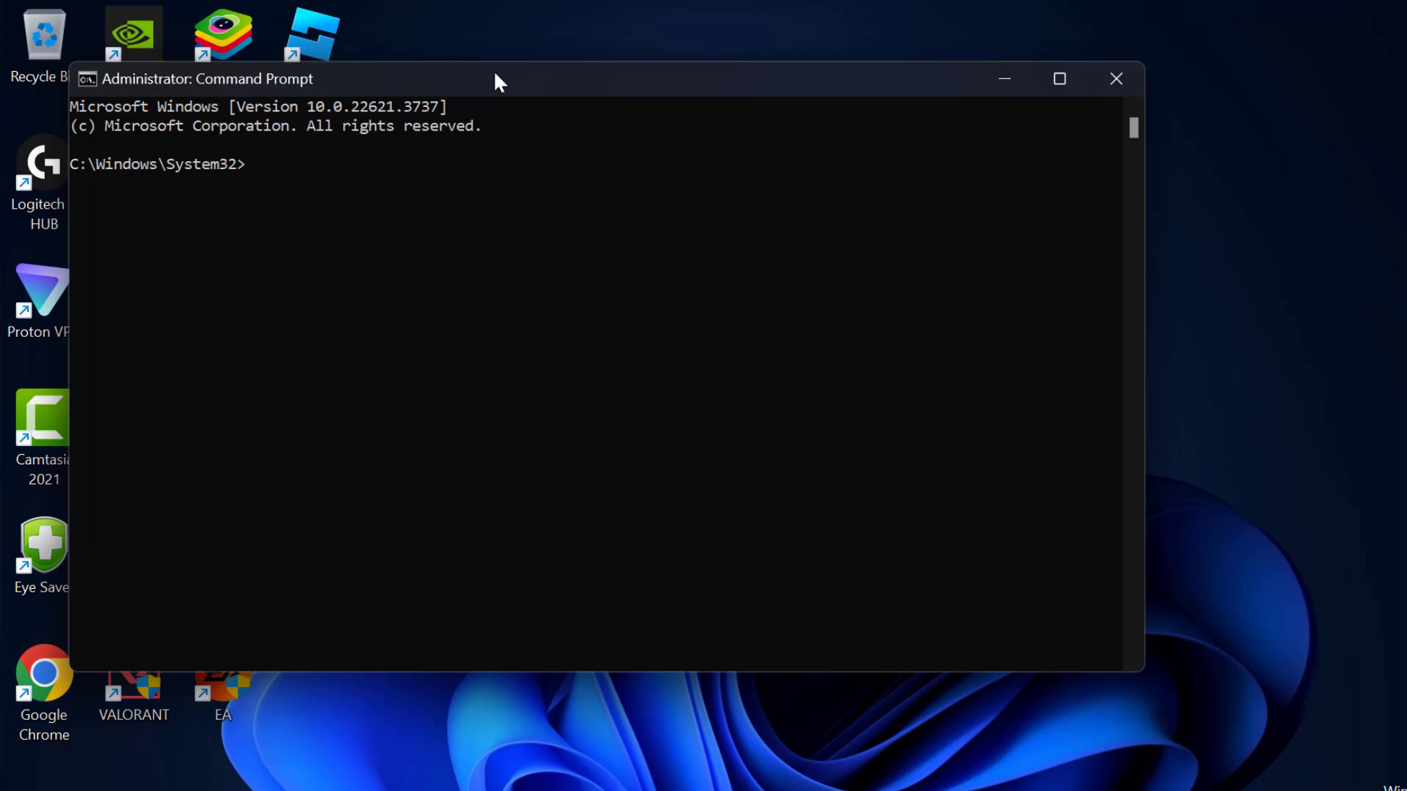
pyautogui.rightClick(575, 189)
pyautogui.press('Return')
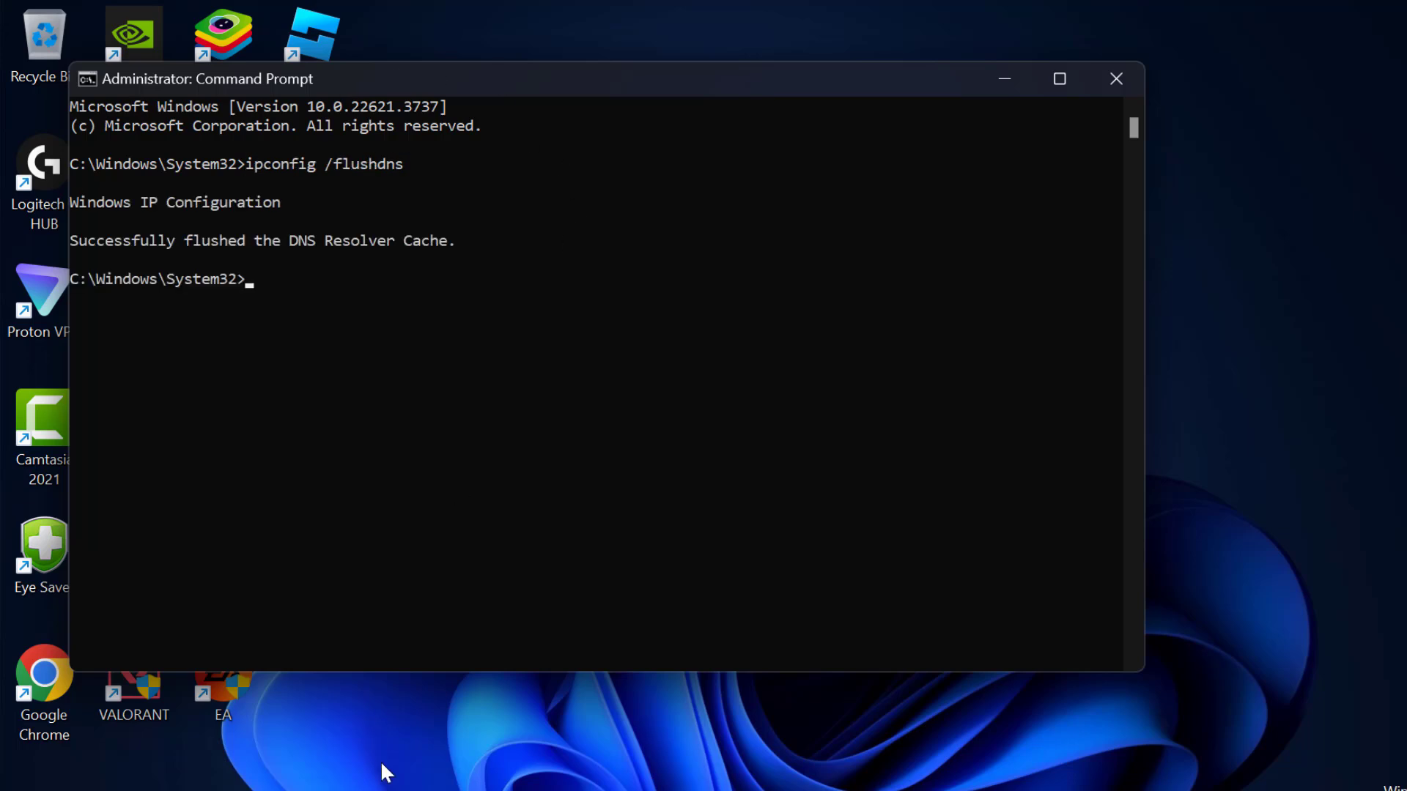
# Run netsh winsock reset, then close the console
pyautogui.click(382, 764)
pyautogui.tripleClick(758, 594)
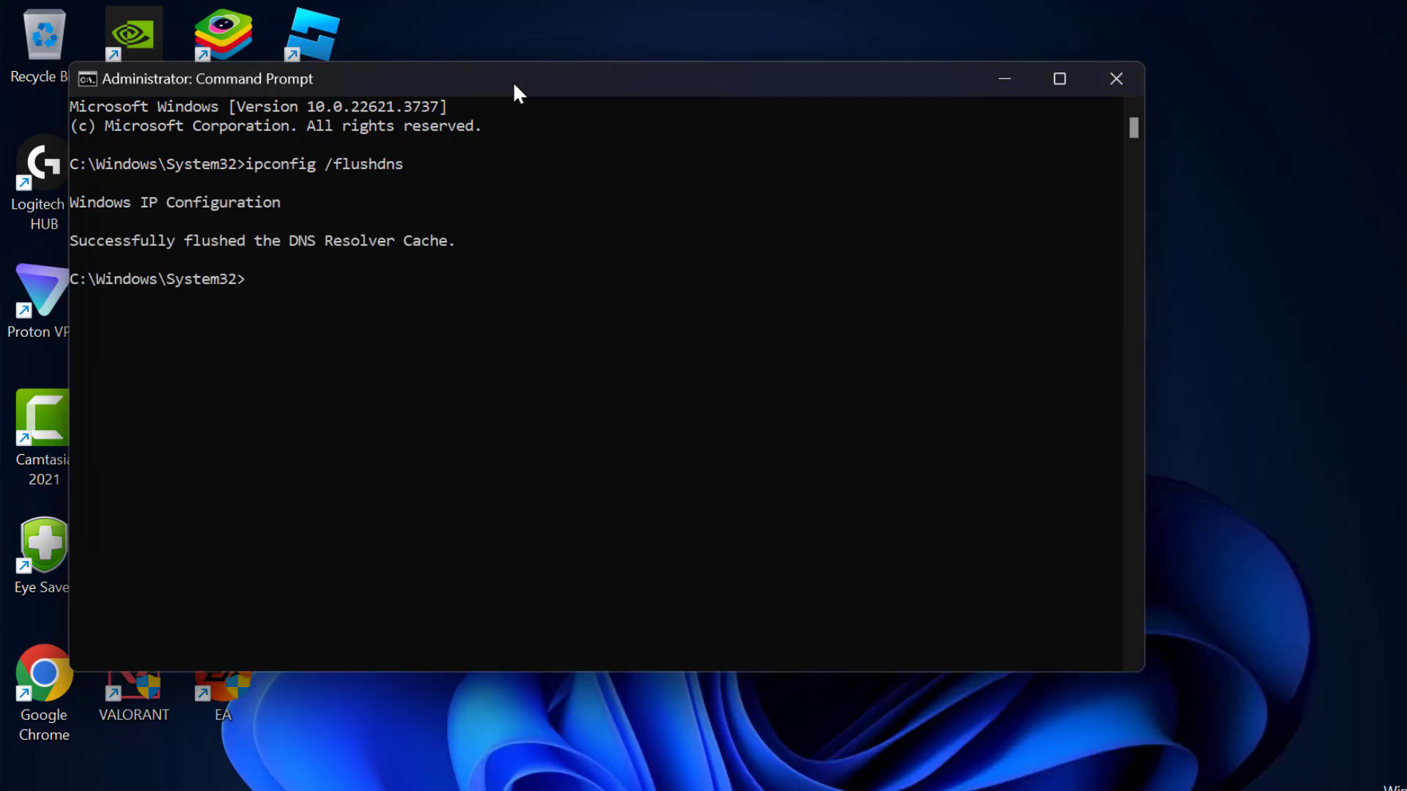
pyautogui.click(512, 80)
pyautogui.rightClick(566, 235)
pyautogui.press('Return')
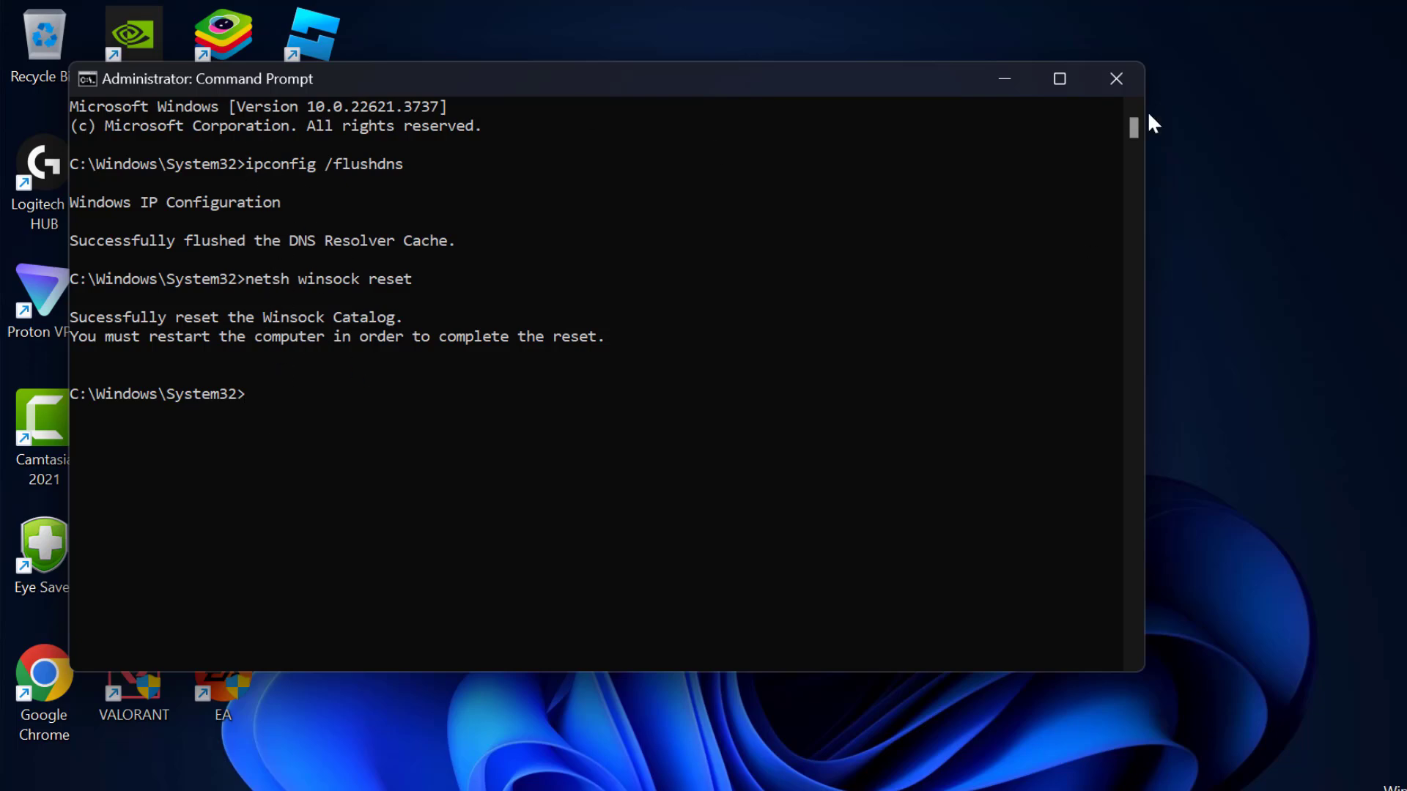
pyautogui.click(1106, 87)
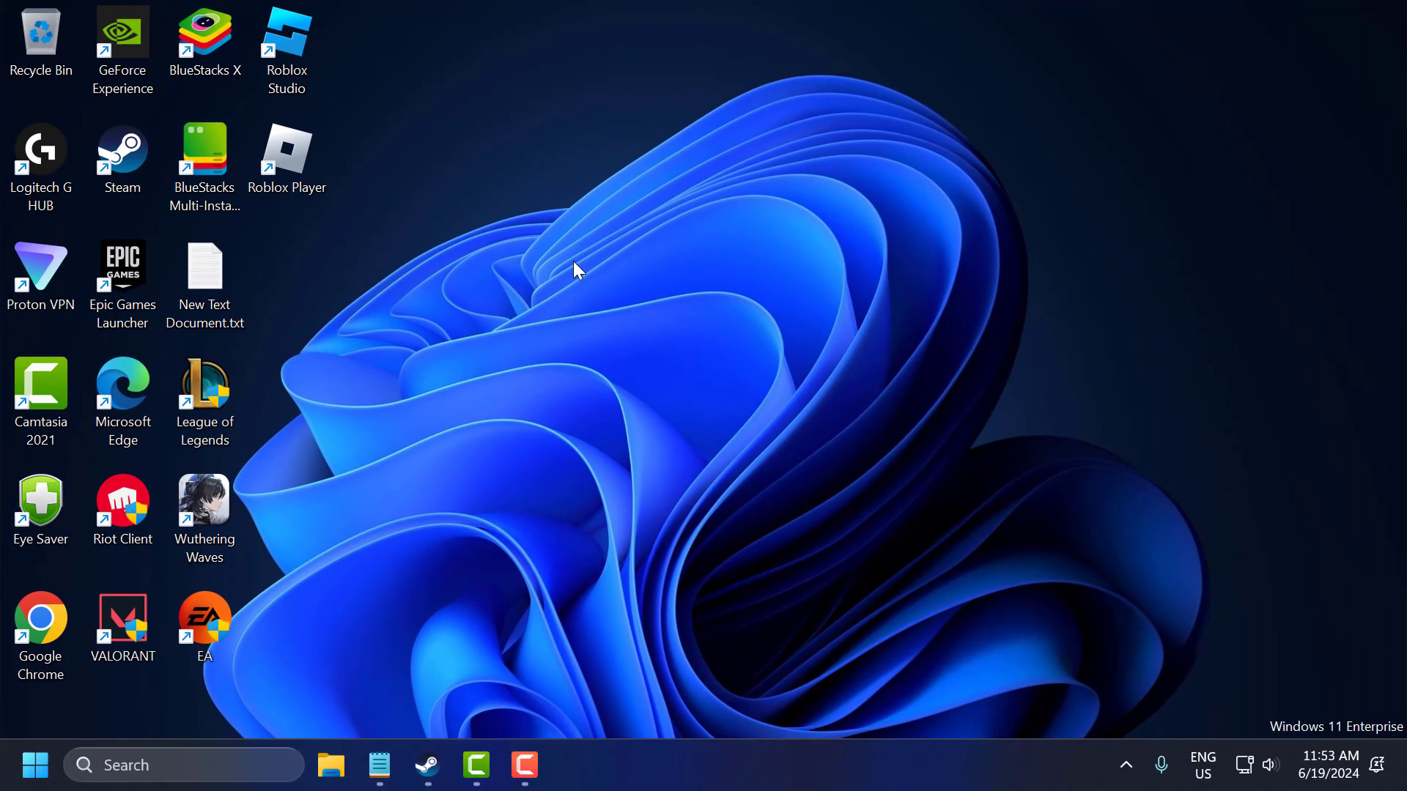
# Verify Clicker Heroes' game files in Steam until all 440 validate, then close Properties
pyautogui.click(432, 753)
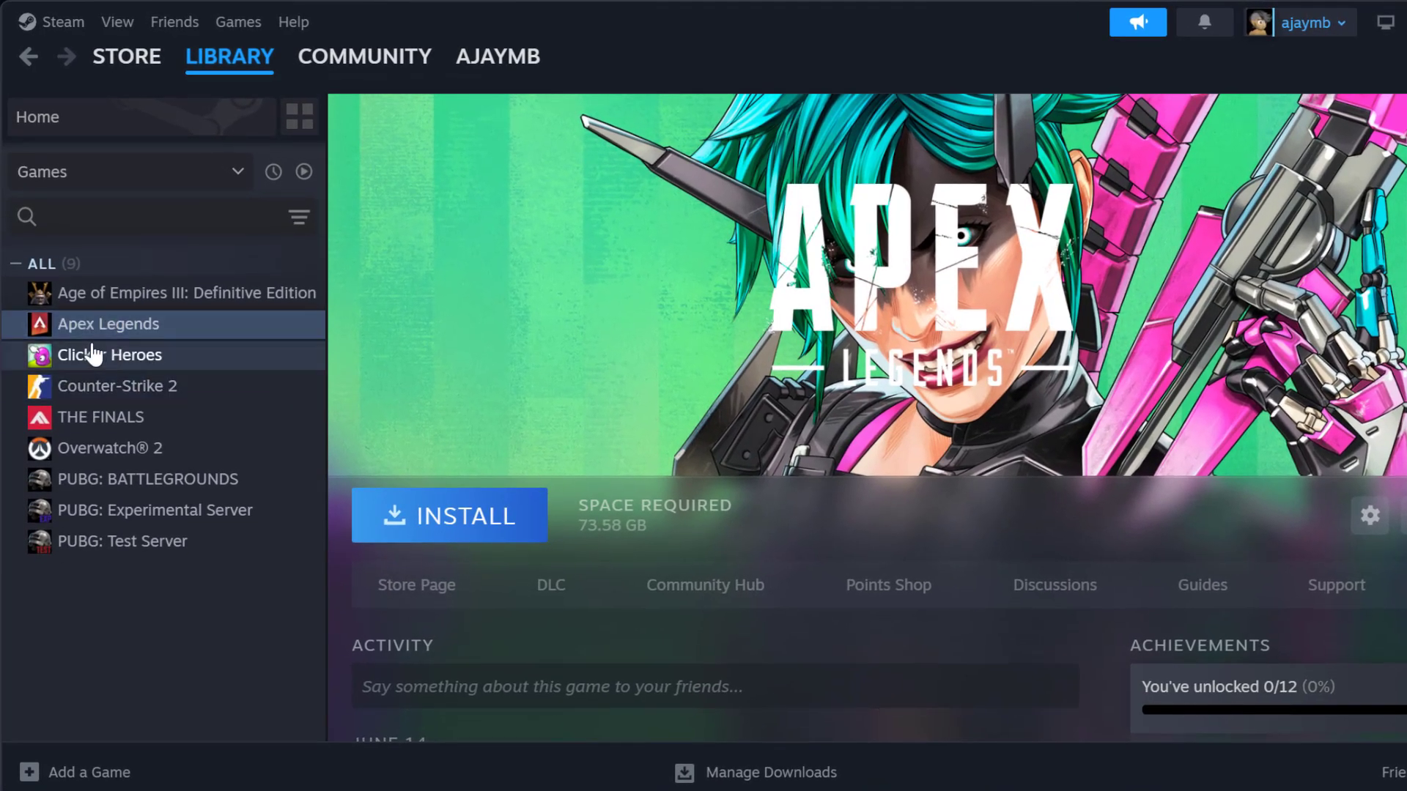
pyautogui.rightClick(136, 355)
pyautogui.click(197, 551)
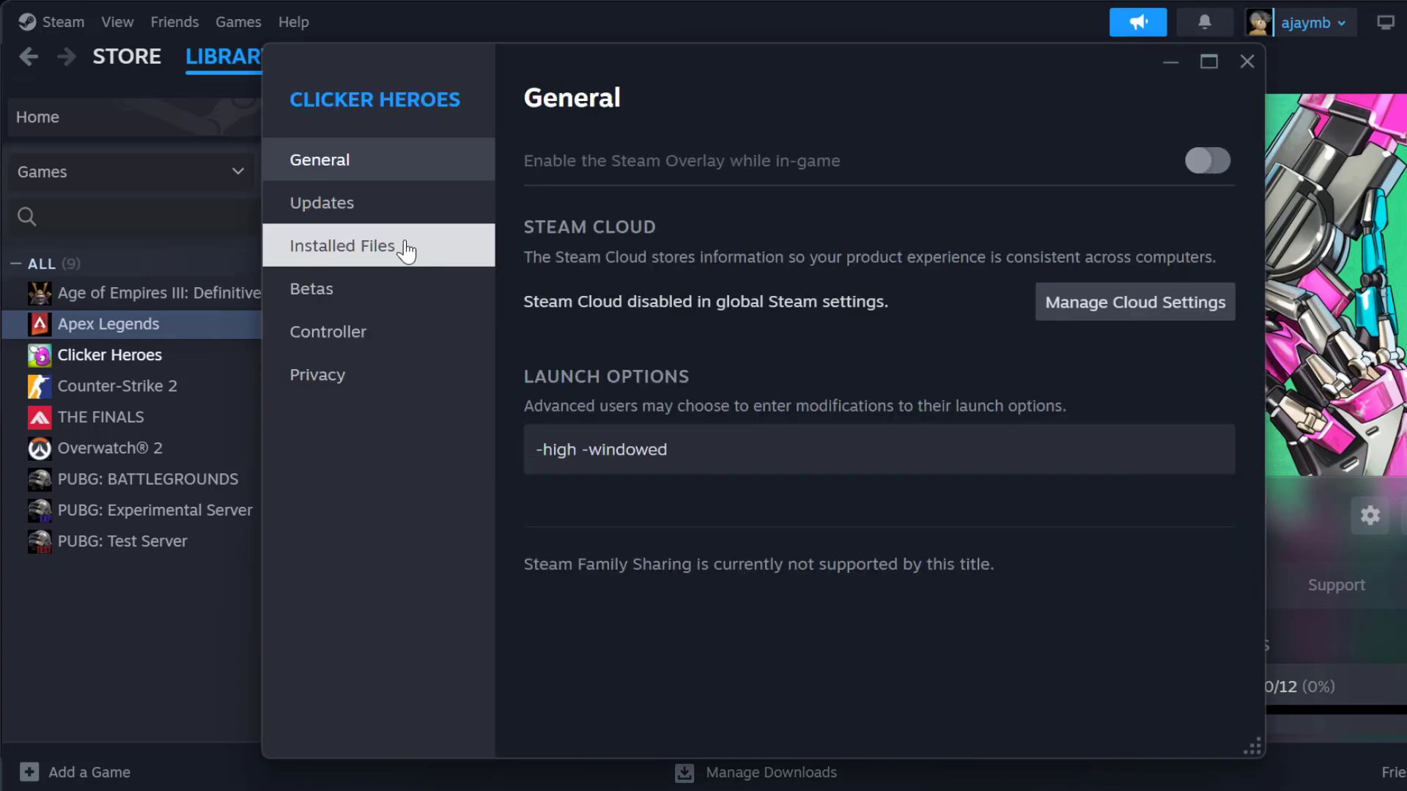
pyautogui.click(331, 249)
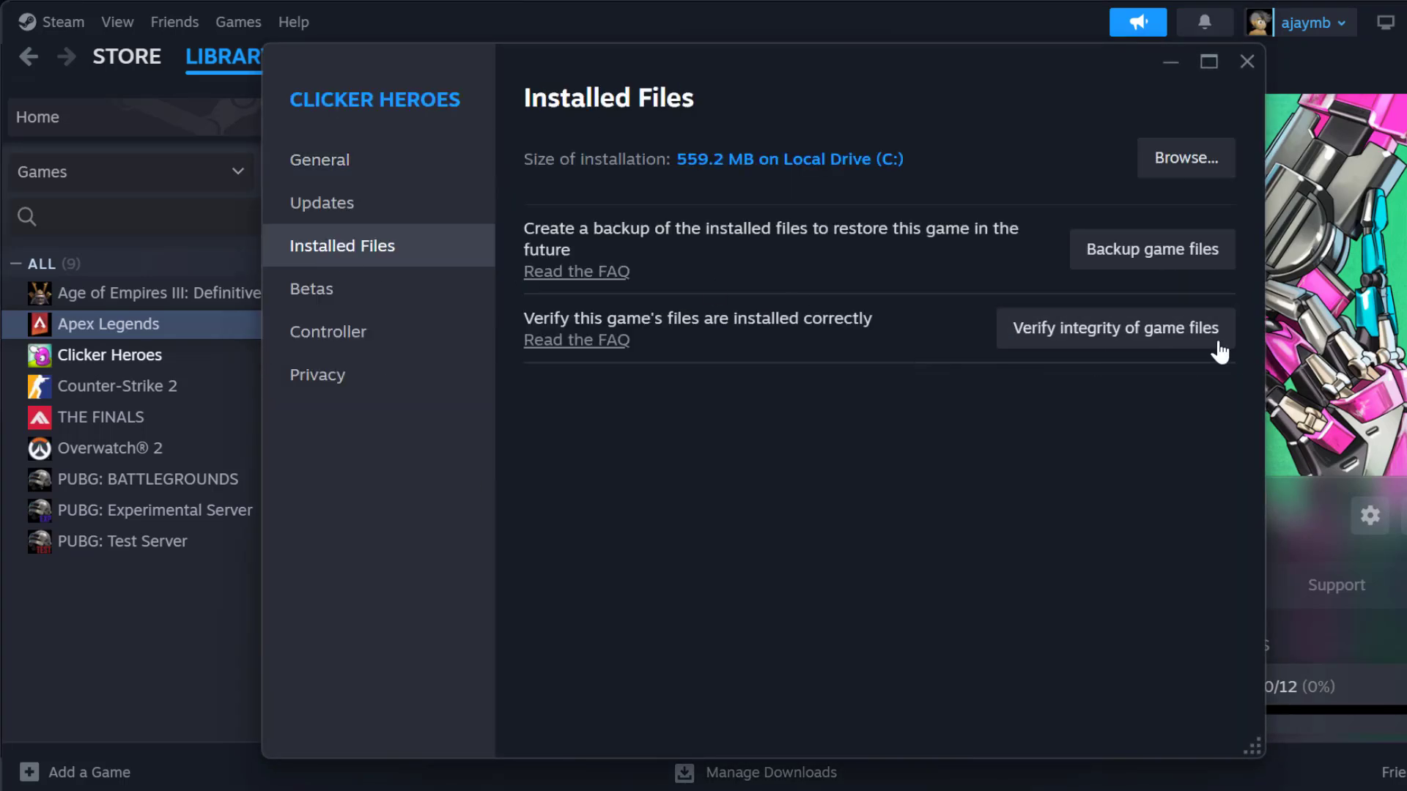
pyautogui.click(1069, 335)
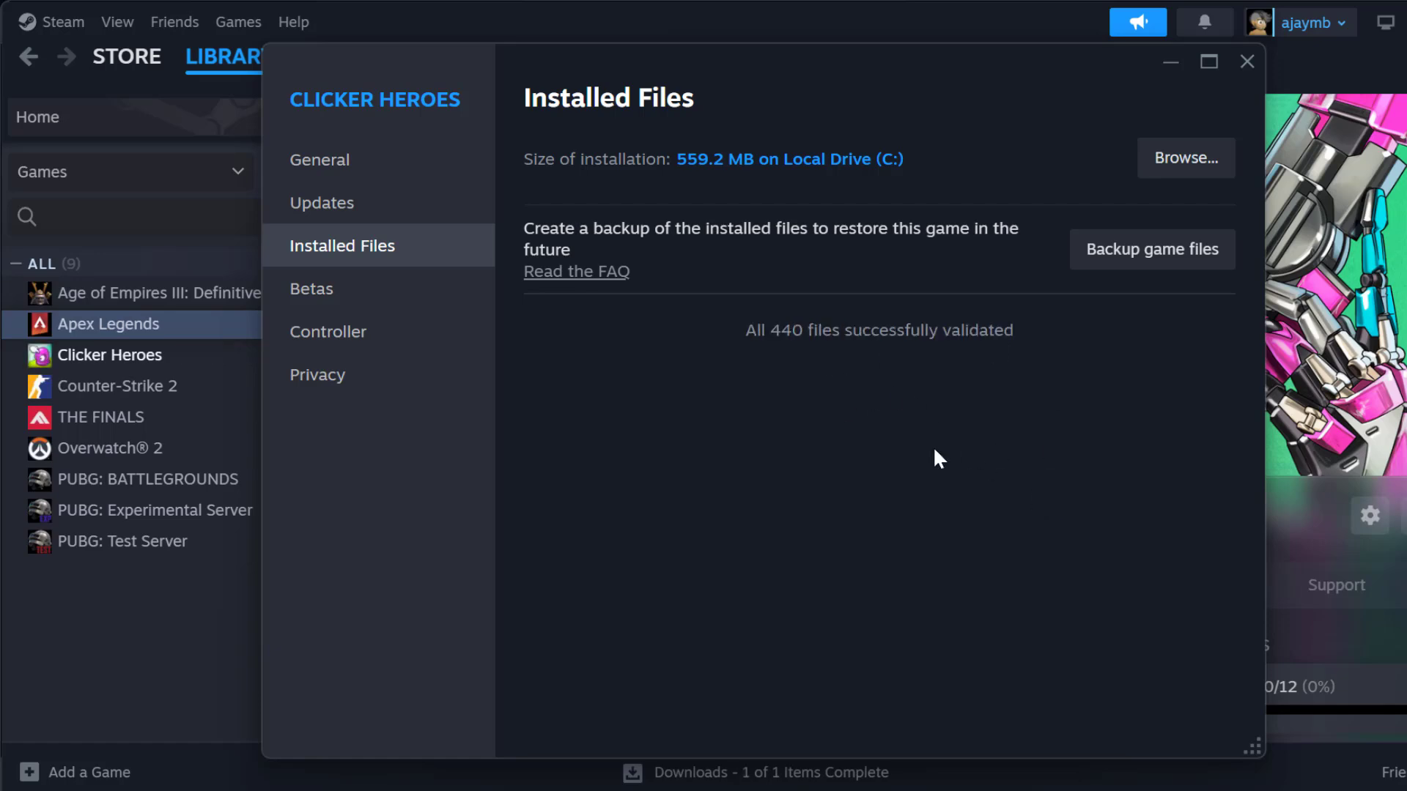
pyautogui.click(1247, 61)
# Close Steam and open Network Connections by searching 'view network connections'
pyautogui.click(1363, 22)
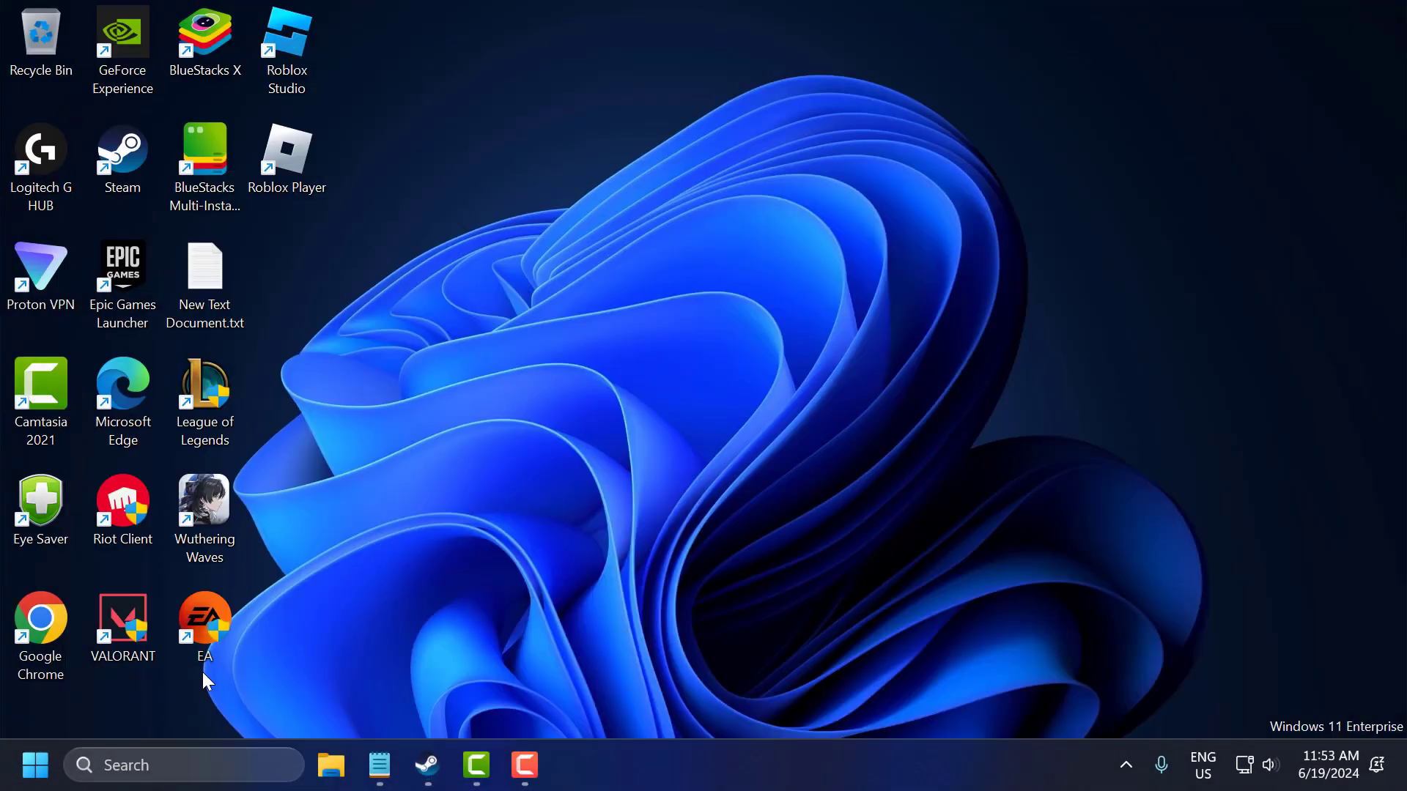
pyautogui.click(225, 766)
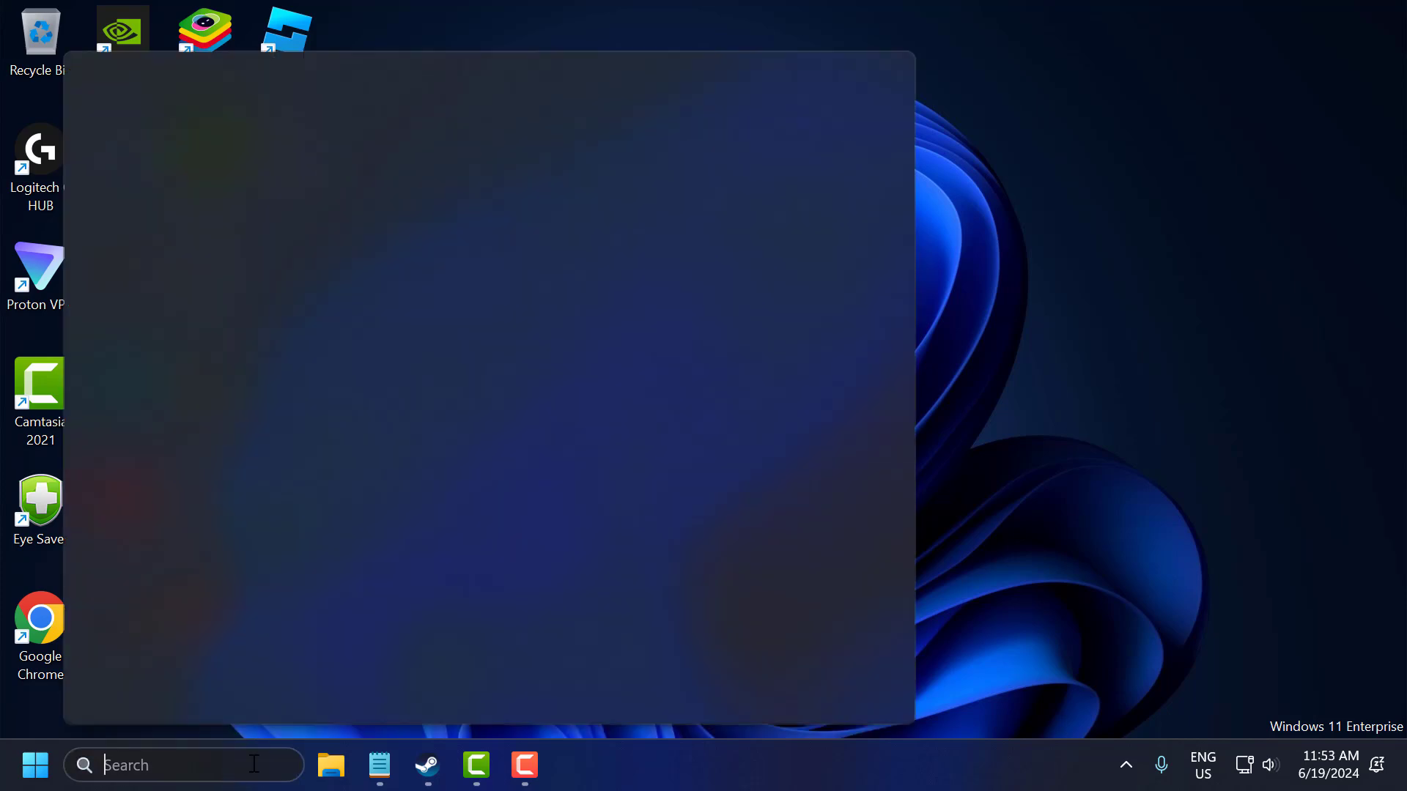
pyautogui.write('view network connections')
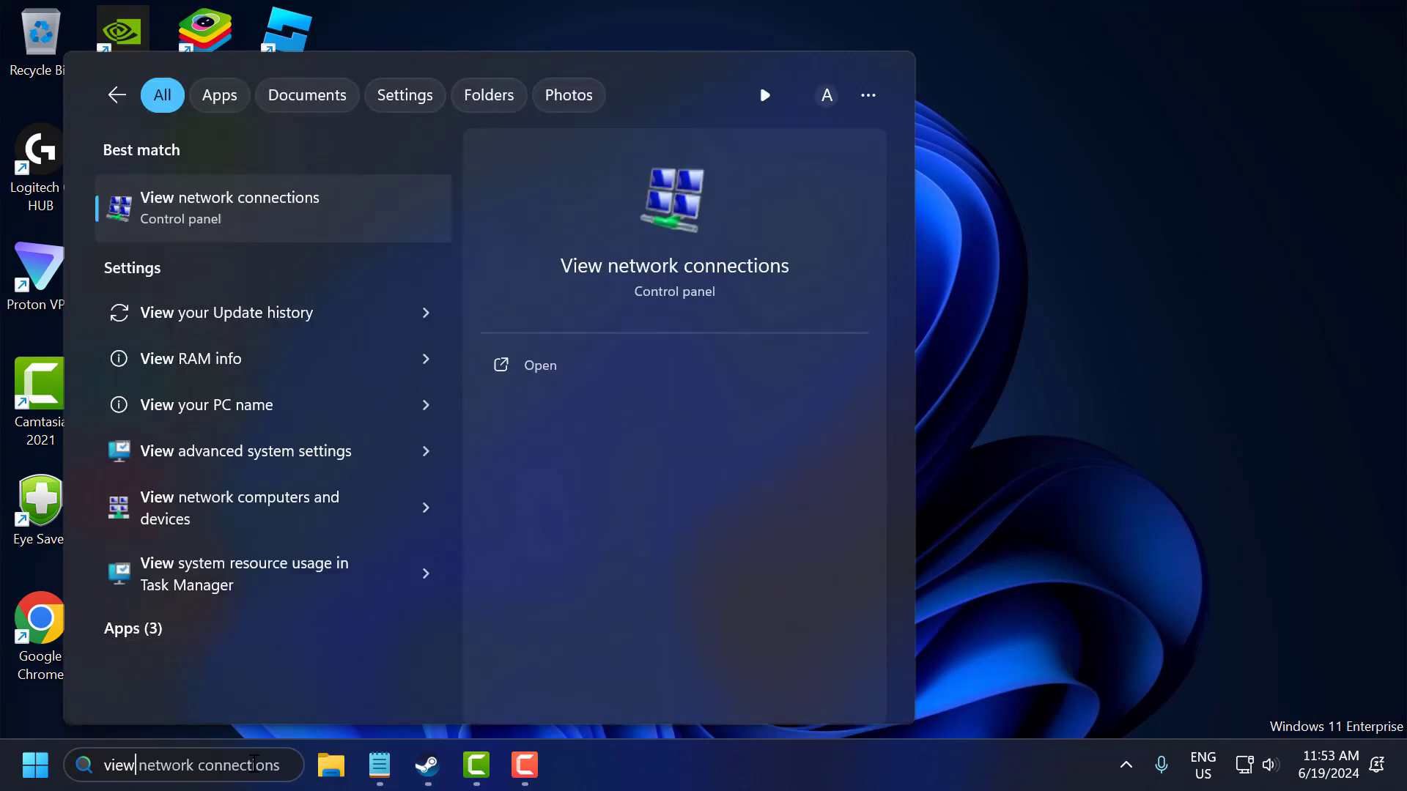
pyautogui.click(294, 203)
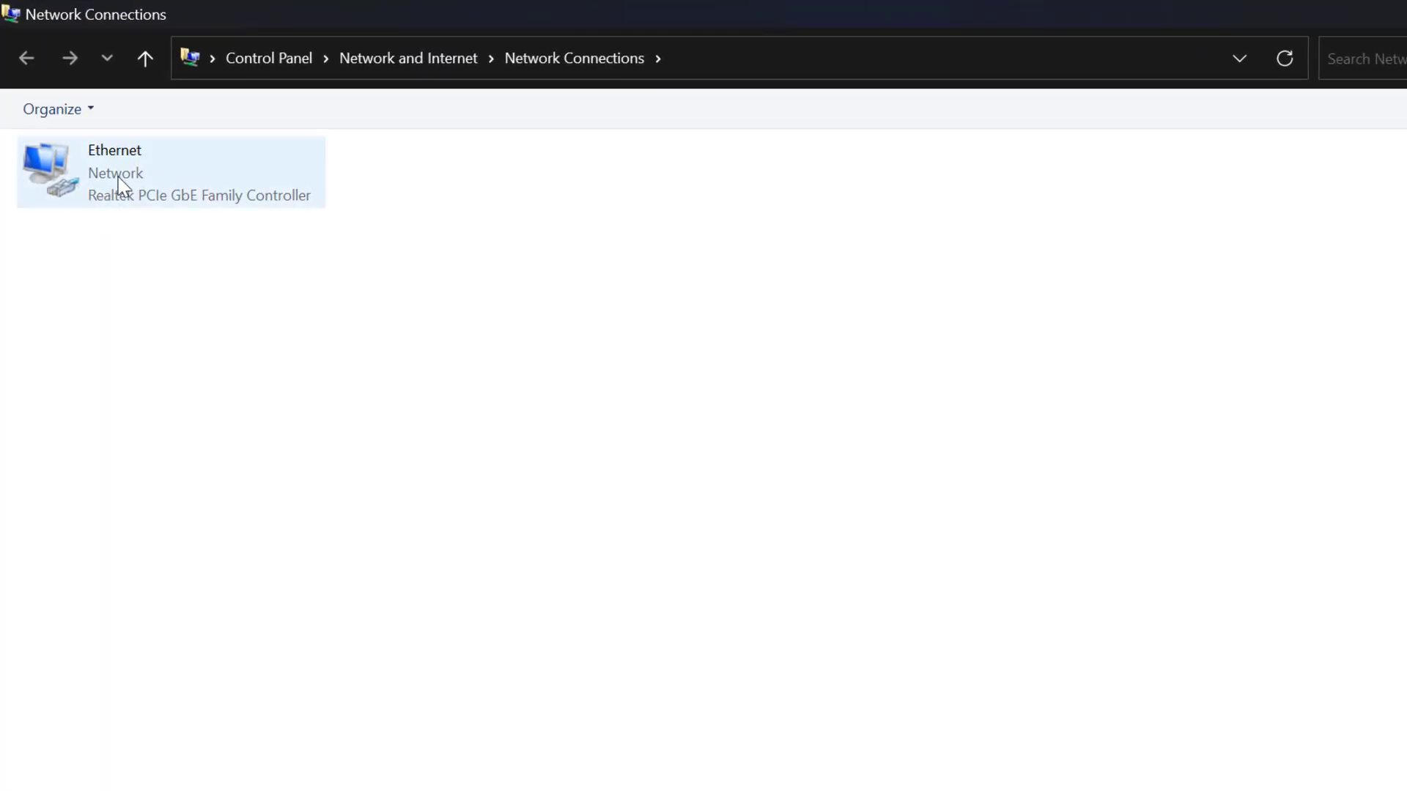
# Open the Ethernet adapter's properties and select Internet Protocol Version 4 (TCP/IPv4)
pyautogui.rightClick(136, 175)
pyautogui.click(195, 411)
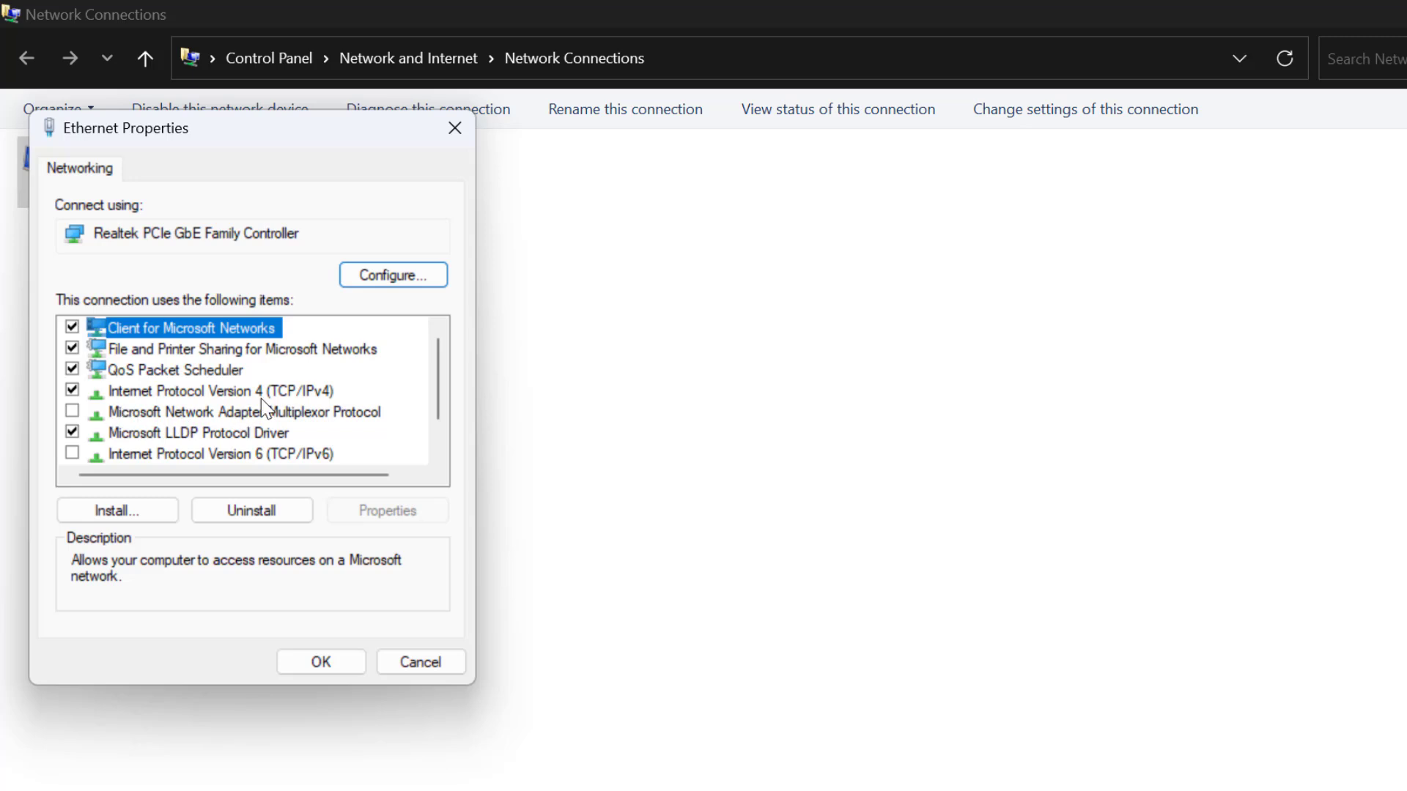
pyautogui.click(220, 394)
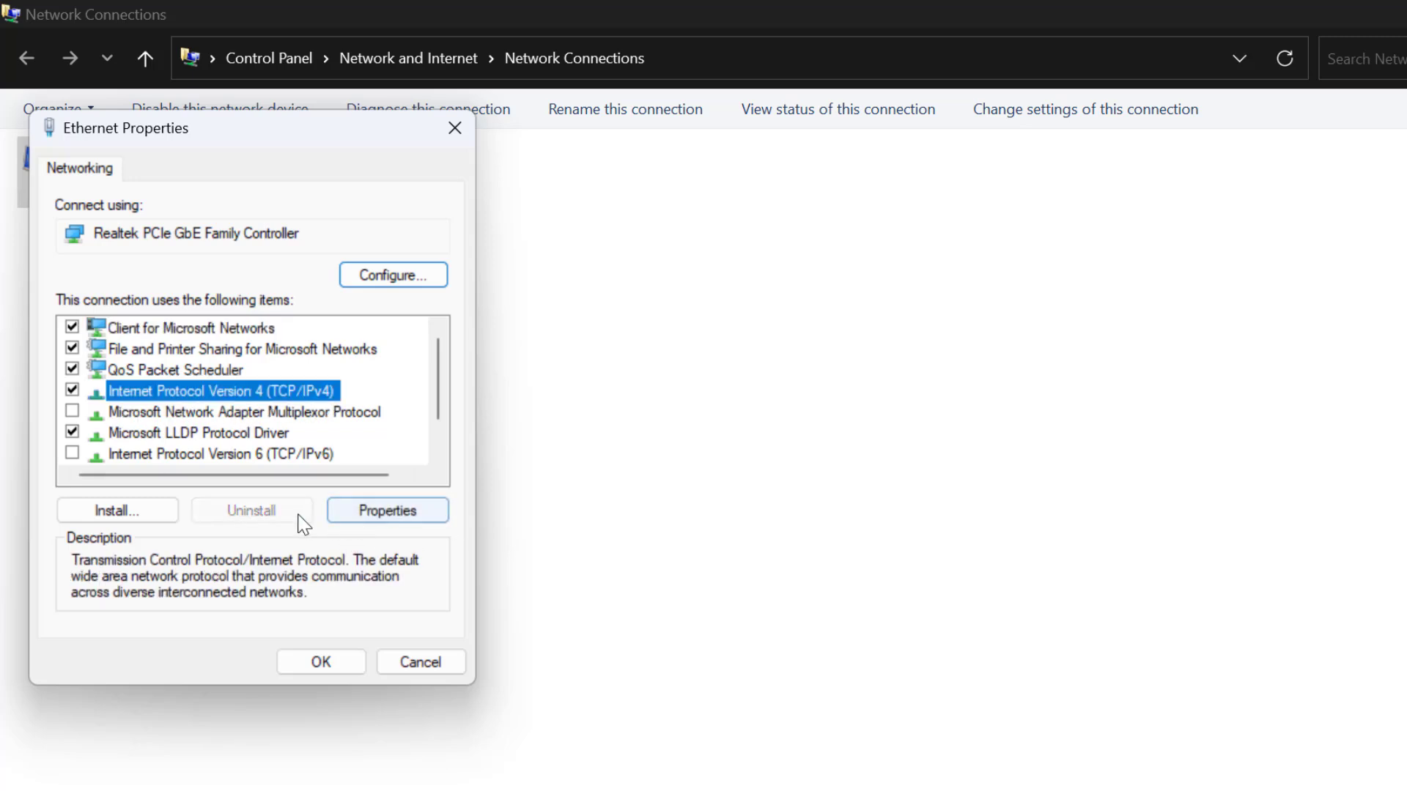
# Set Ethernet IPv4 DNS servers to 8.8.8.8 and 8.8.4.4 and close the dialogs
pyautogui.click(387, 511)
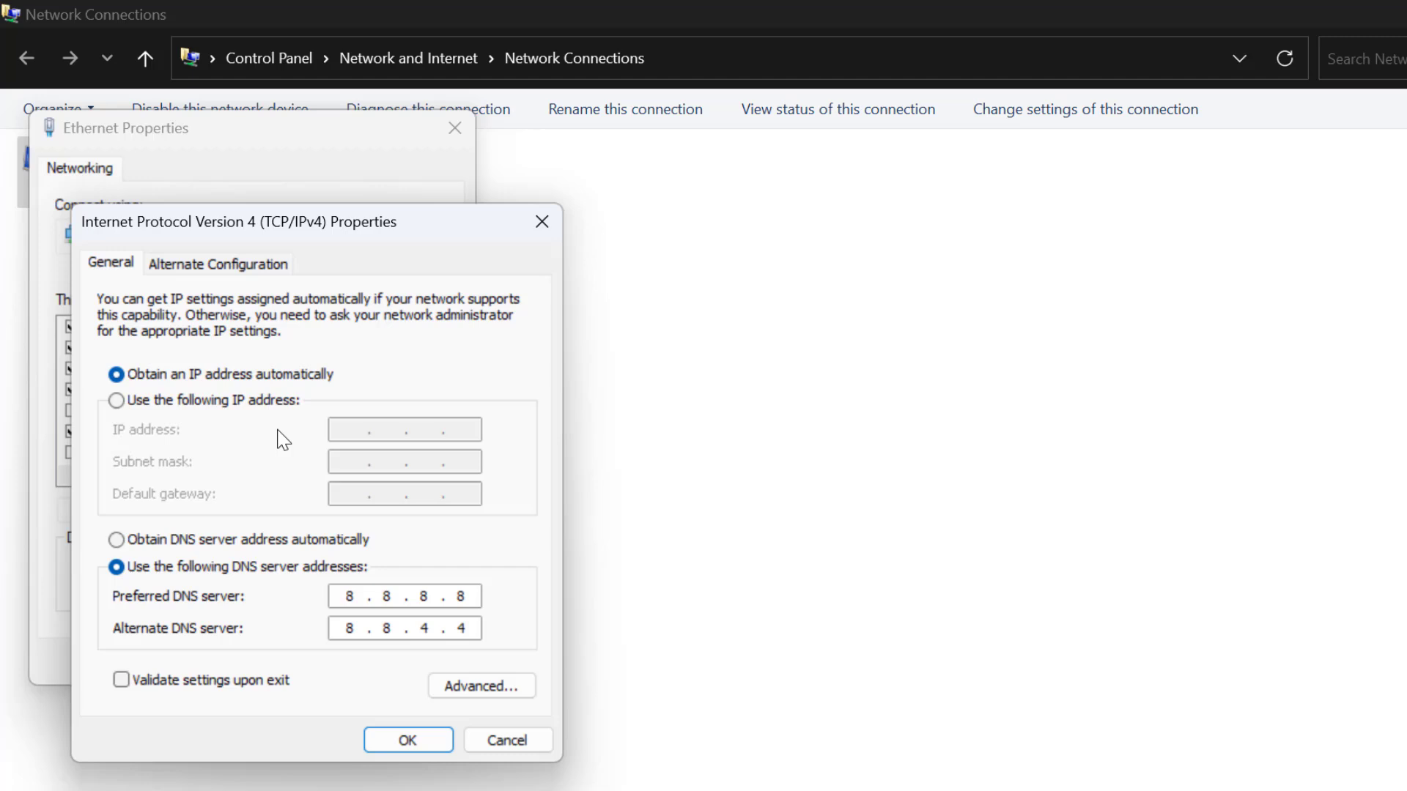
pyautogui.moveTo(367, 223); pyautogui.dragTo(363, 154)
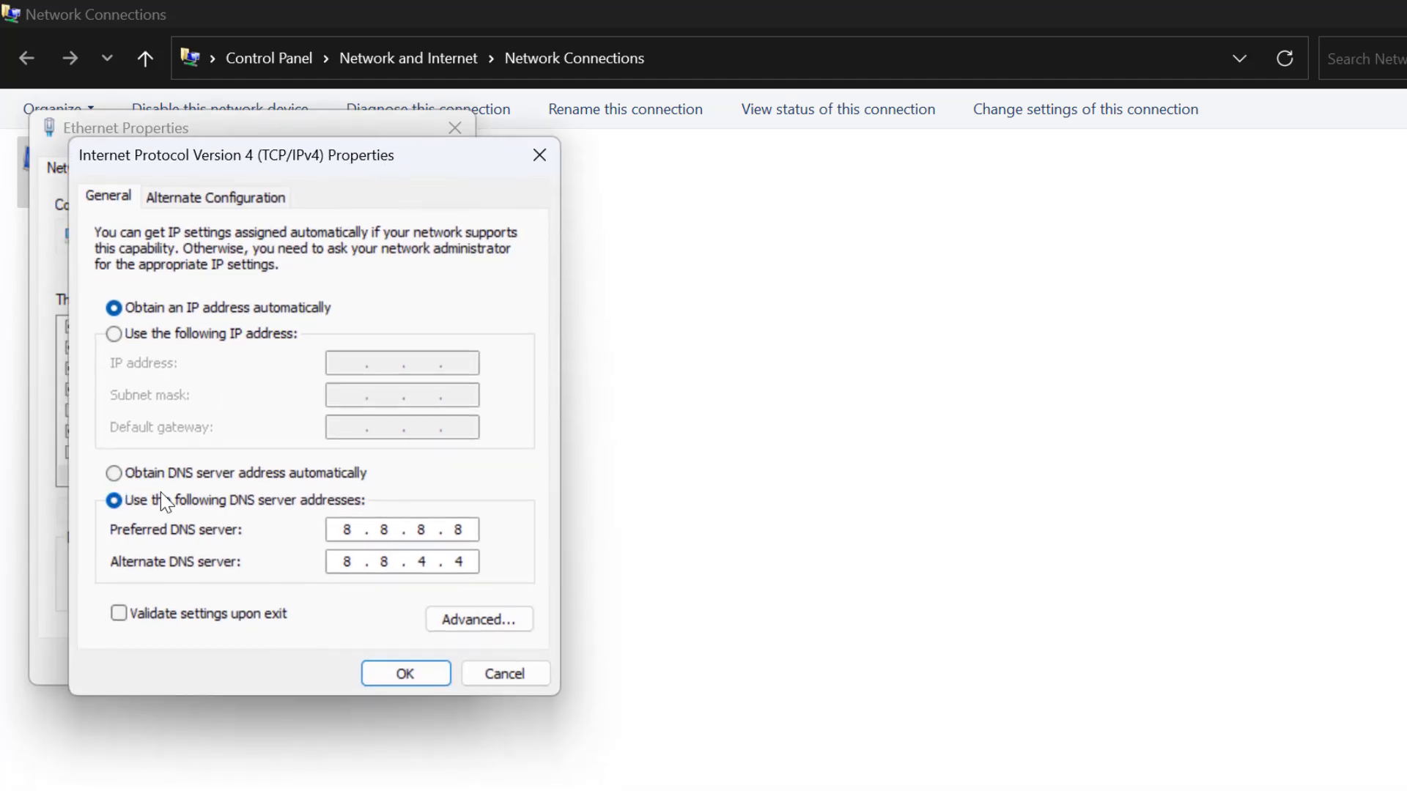
pyautogui.click(114, 474)
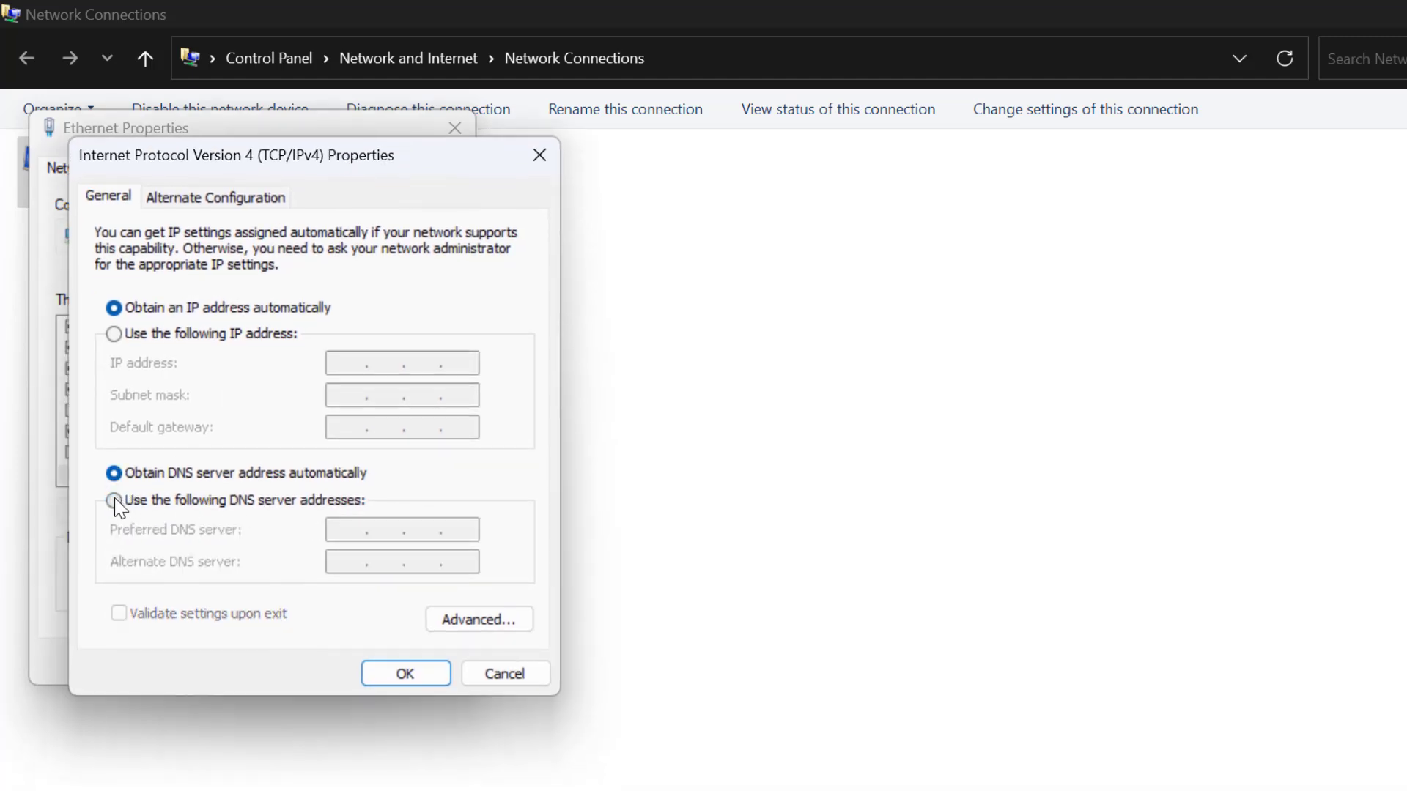
pyautogui.click(114, 499)
pyautogui.click(349, 534)
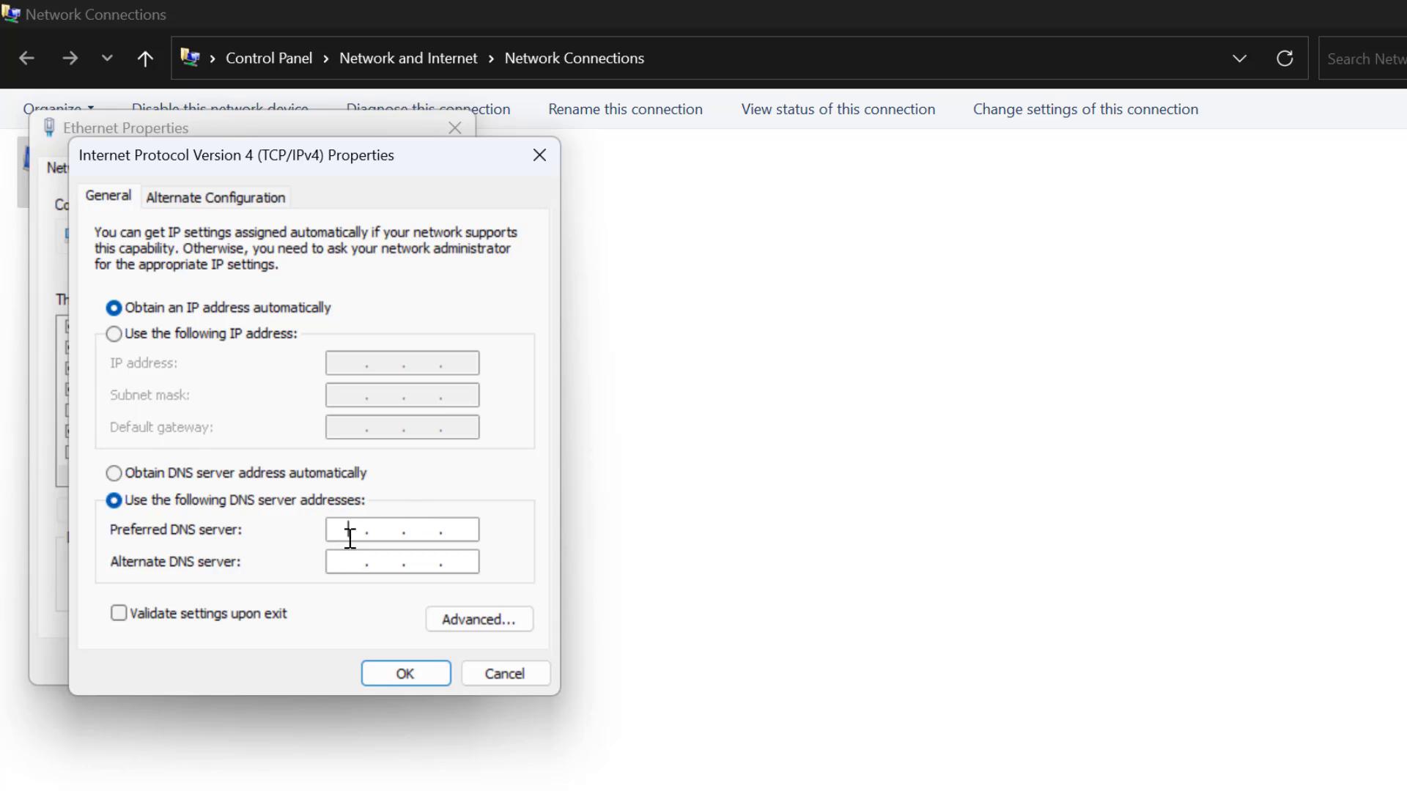
pyautogui.write('8.8.8.8')
pyautogui.write('88')
pyautogui.write('8.')
pyautogui.write('4.4')
pyautogui.click(372, 675)
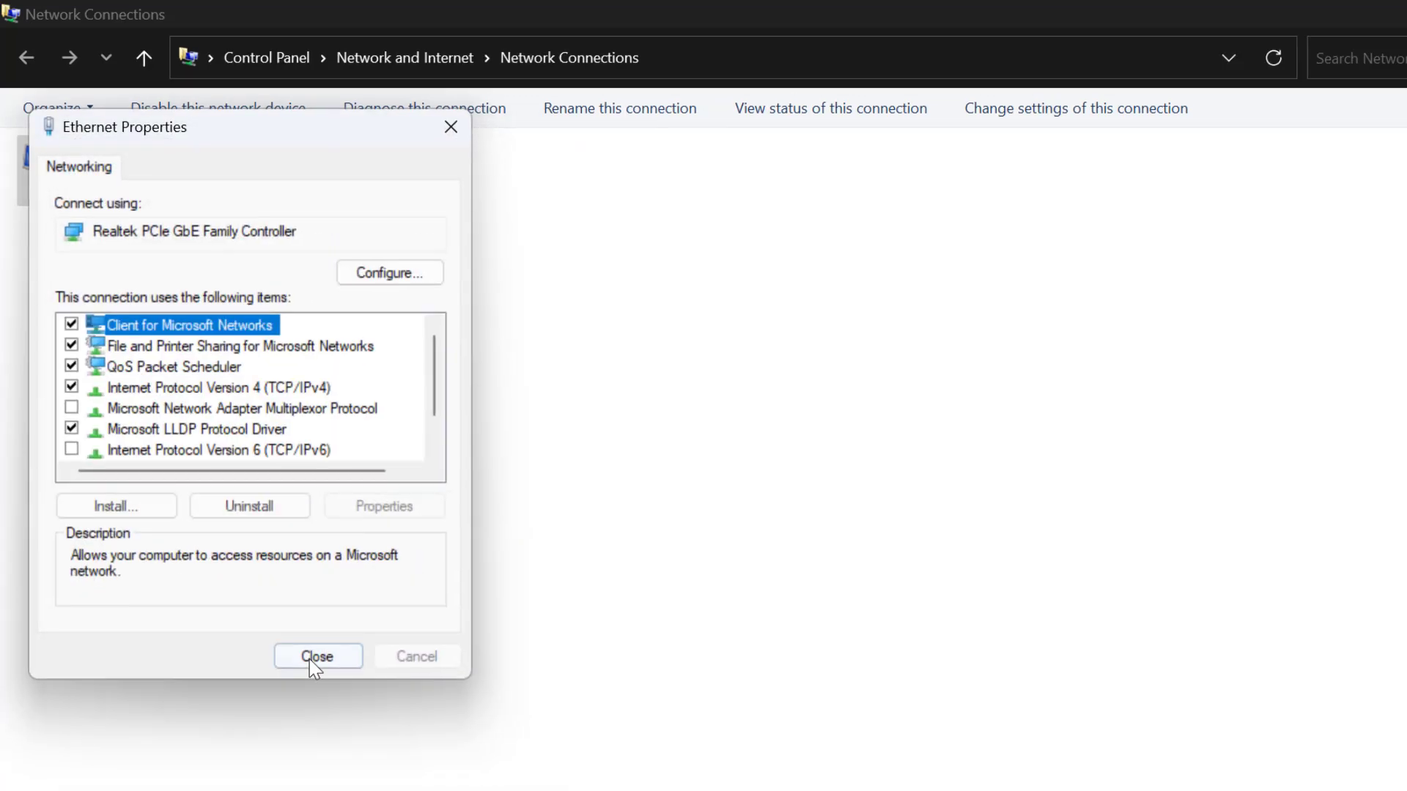
pyautogui.click(317, 653)
pyautogui.click(1385, 16)
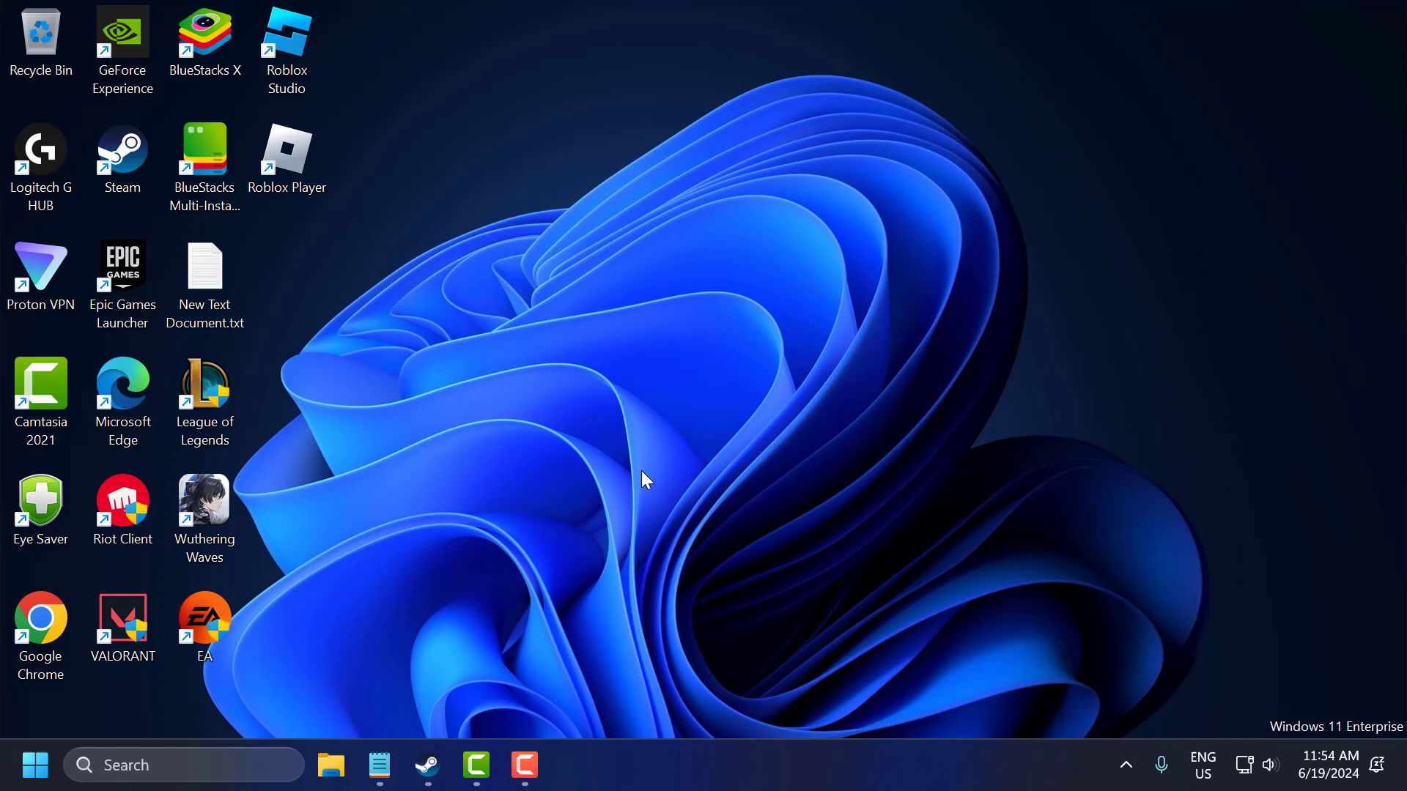